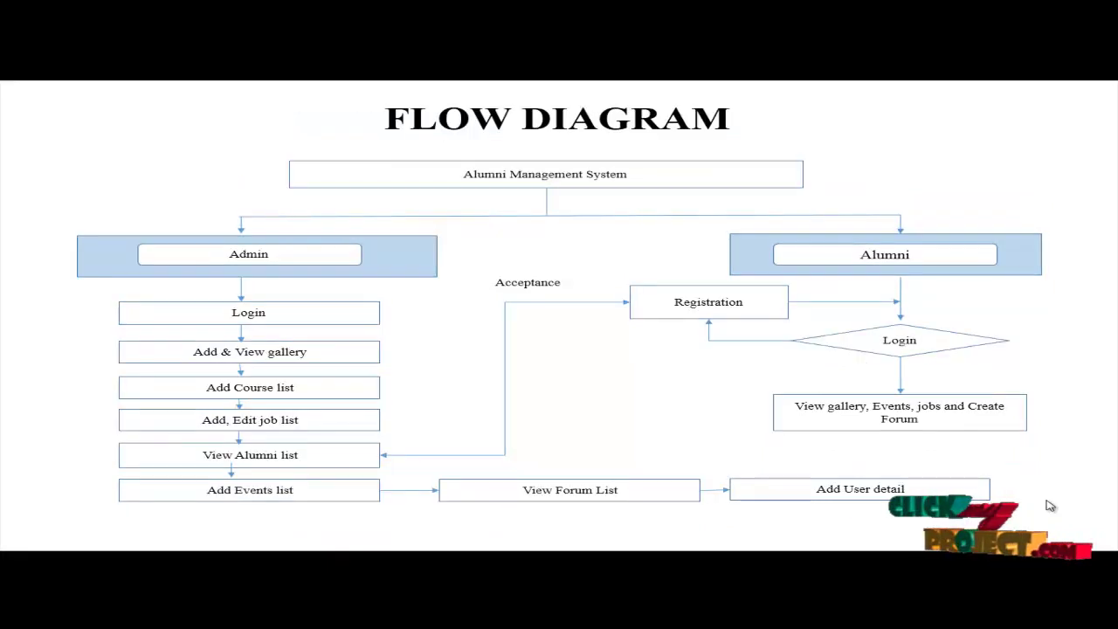
Step: With the flow diagram slide shown, bring up the Windows Start menu
{"action": "key", "text": "super"}
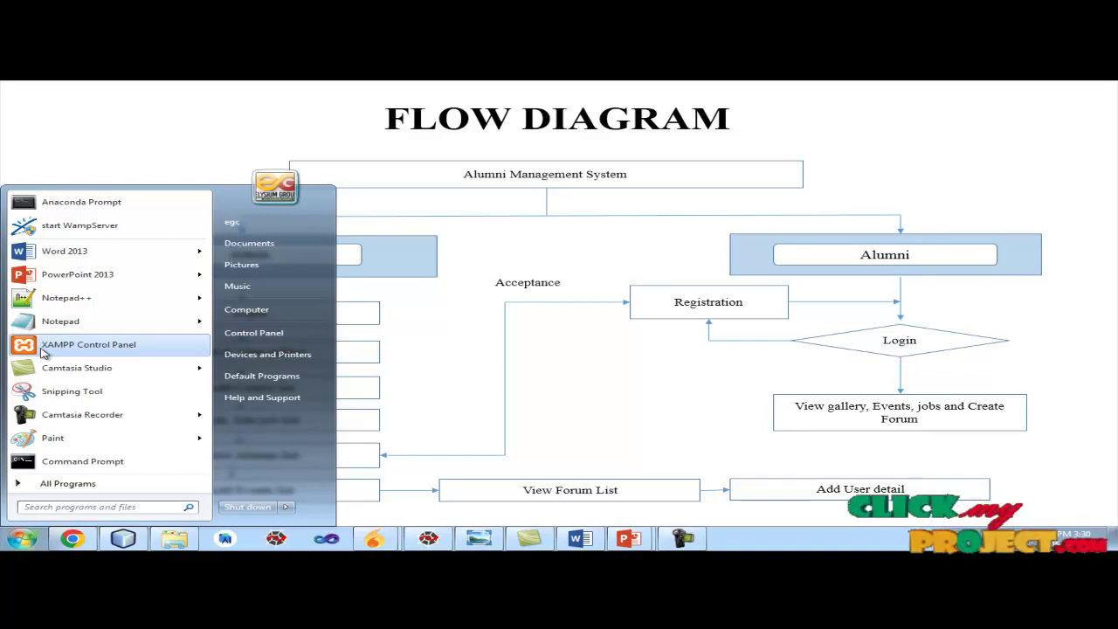
Step: Launch XAMPP, start Apache and MySQL, and open phpMyAdmin
{"action": "left_click", "coordinate": [43, 352]}
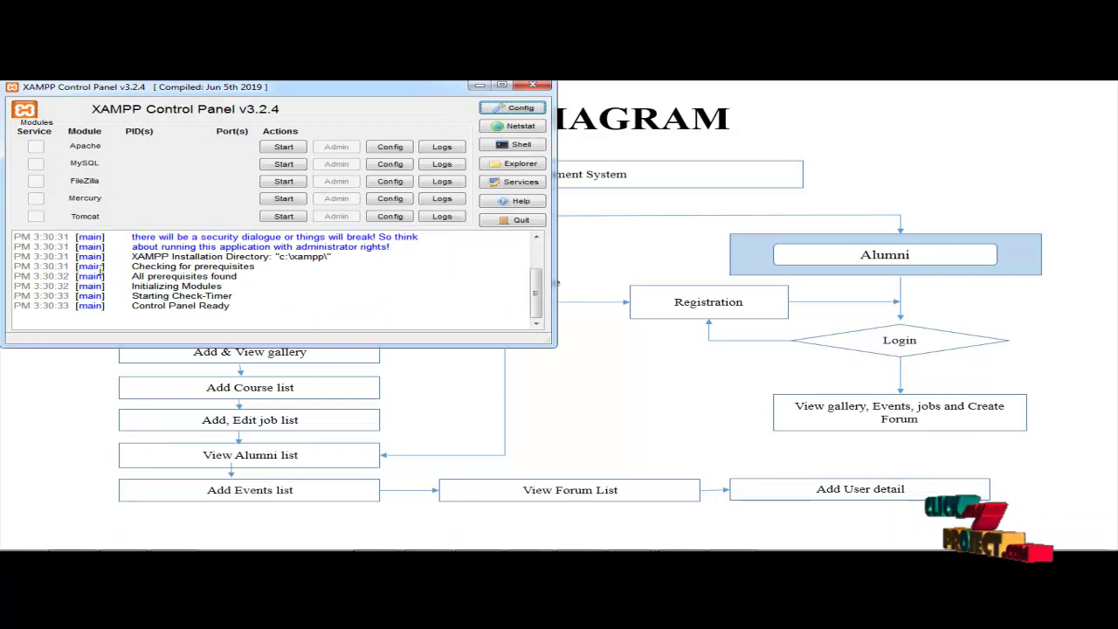
{"action": "left_click", "coordinate": [278, 148]}
{"action": "left_click", "coordinate": [281, 164]}
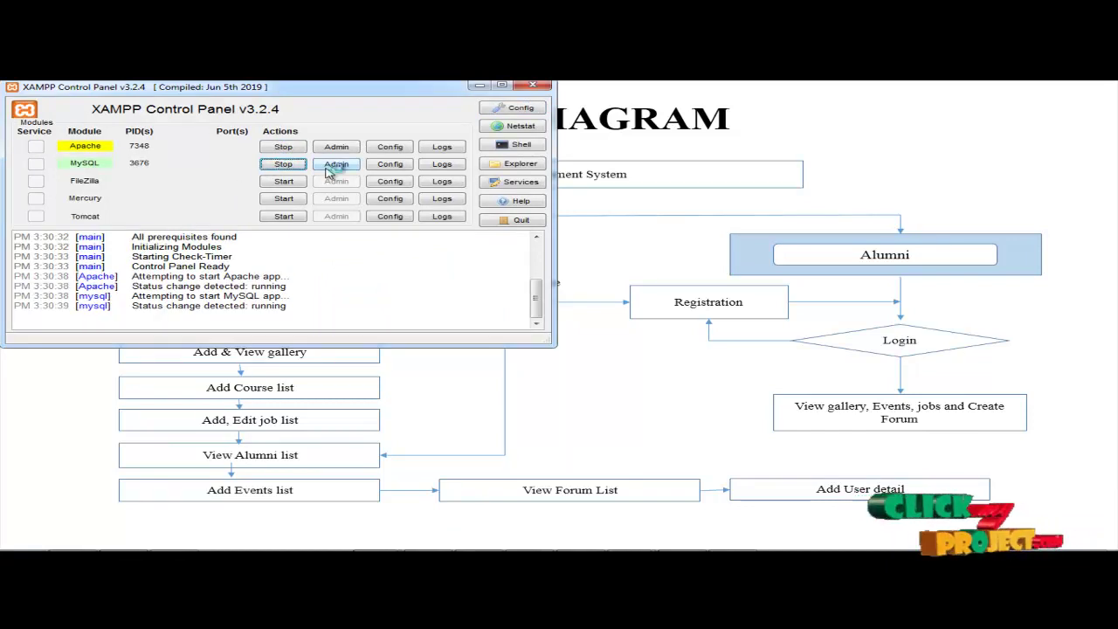
{"action": "left_click", "coordinate": [337, 164]}
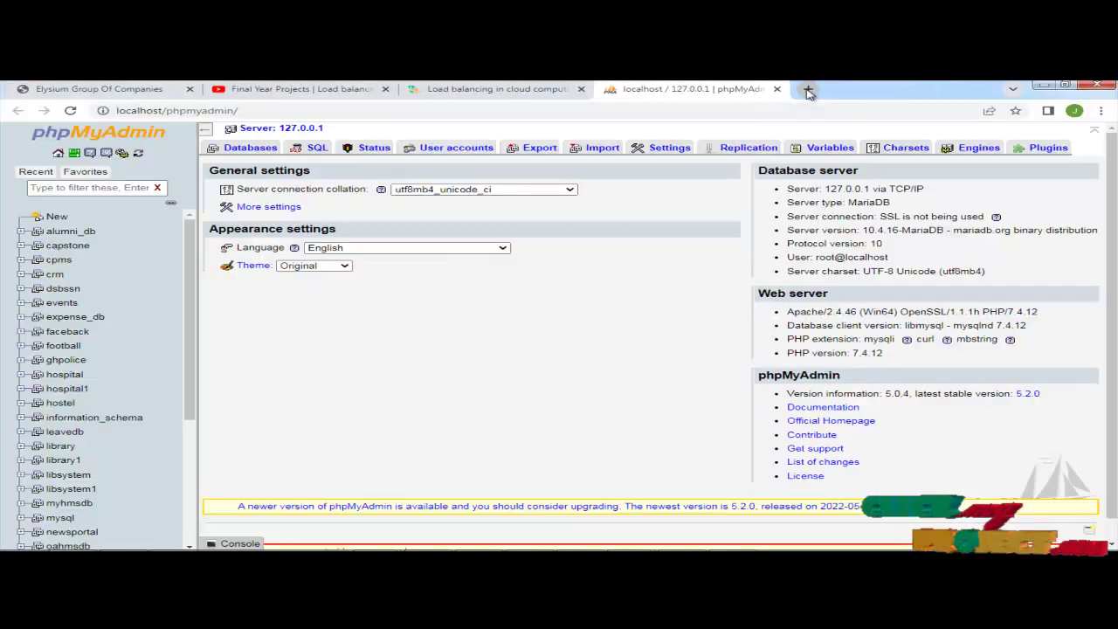
Step: Load localhost/alumni in a new Chrome tab
{"action": "key", "text": "ctrl+t"}
{"action": "left_click", "coordinate": [131, 111]}
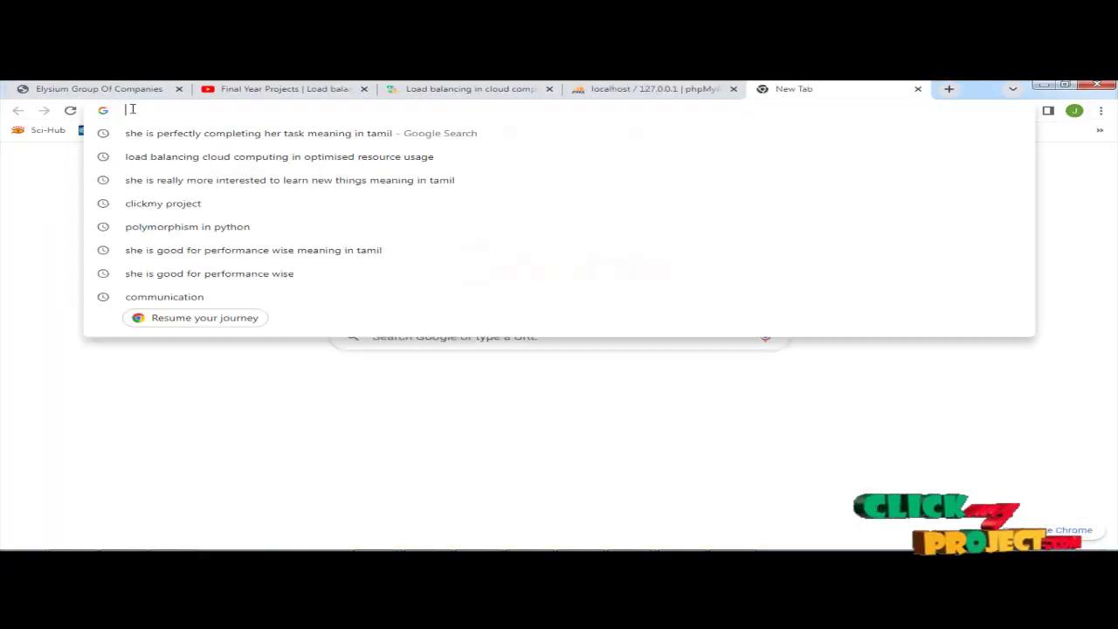
{"action": "type", "text": "local"}
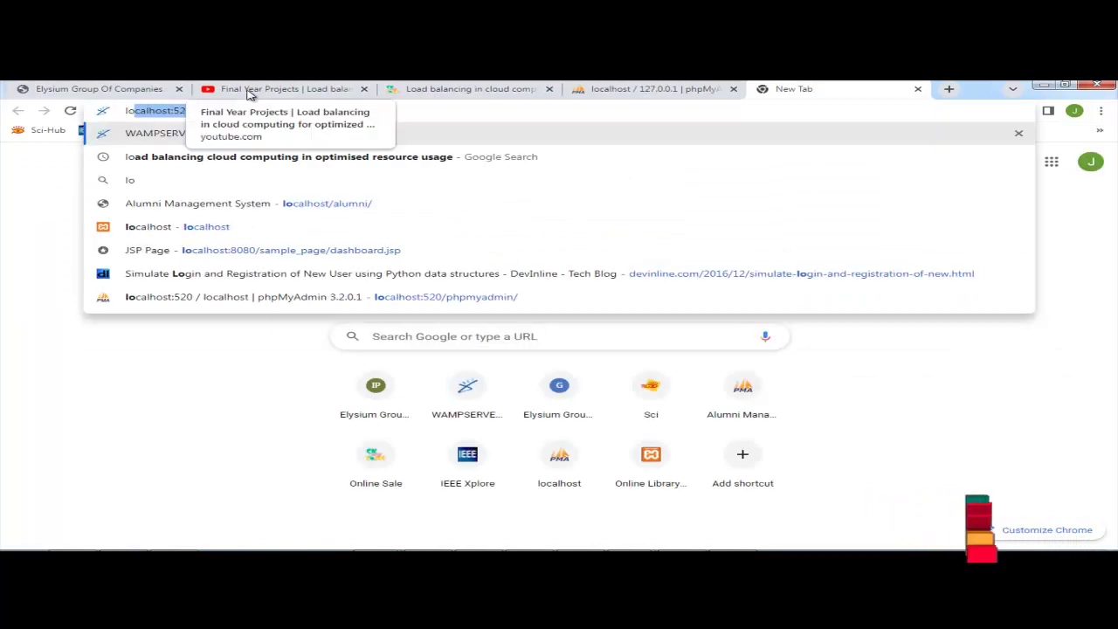
{"action": "type", "text": "hos"}
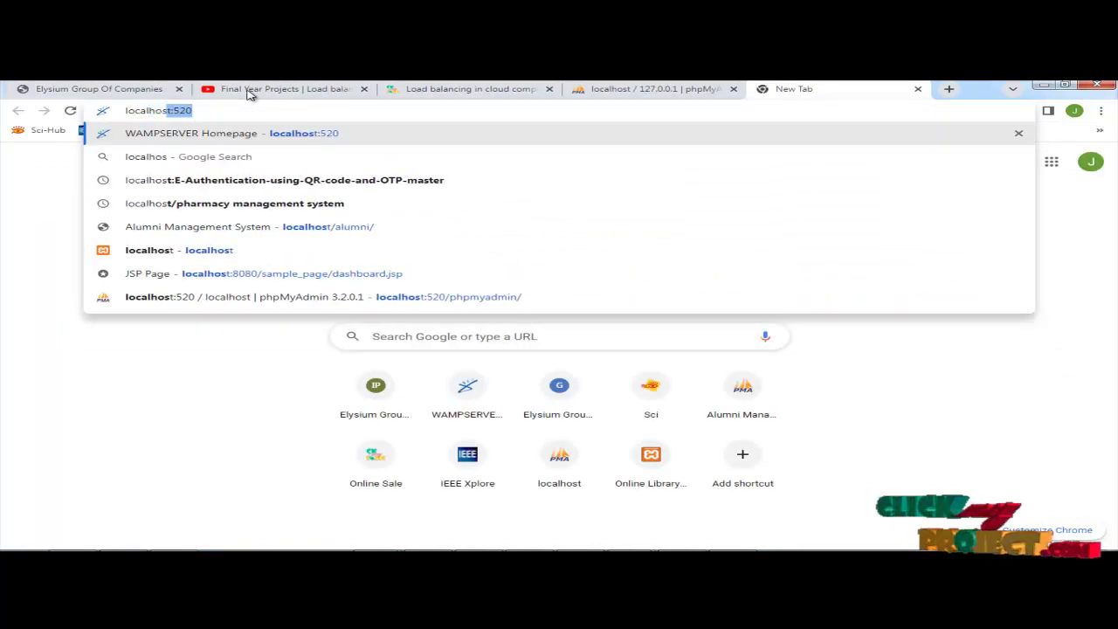
{"action": "type", "text": "t/alumni"}
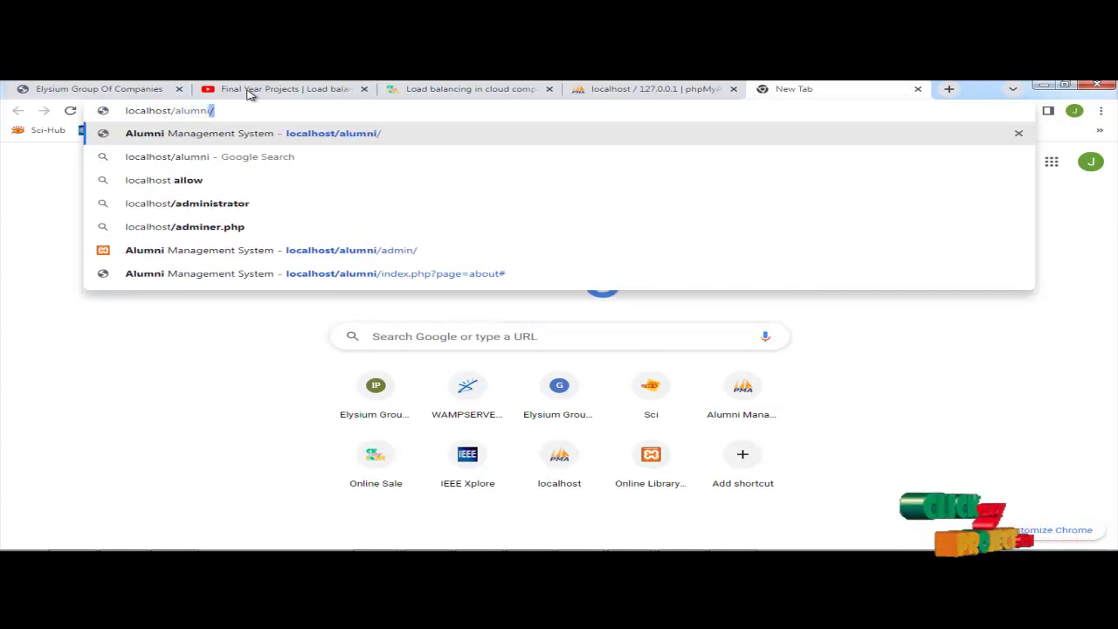
{"action": "key", "text": "Return"}
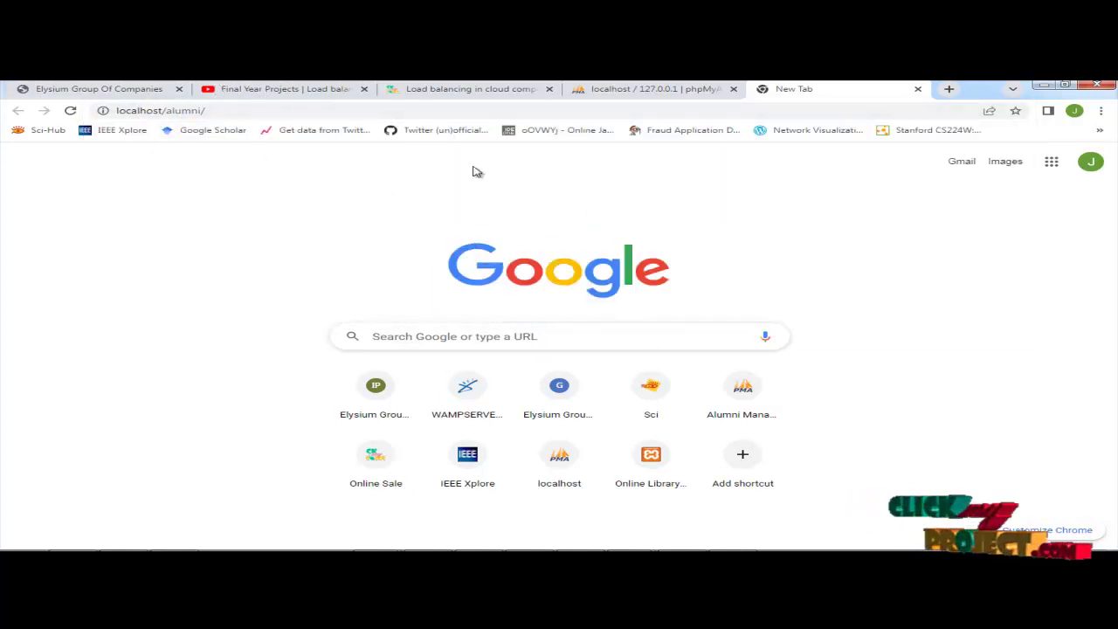
{"action": "left_click", "coordinate": [225, 111]}
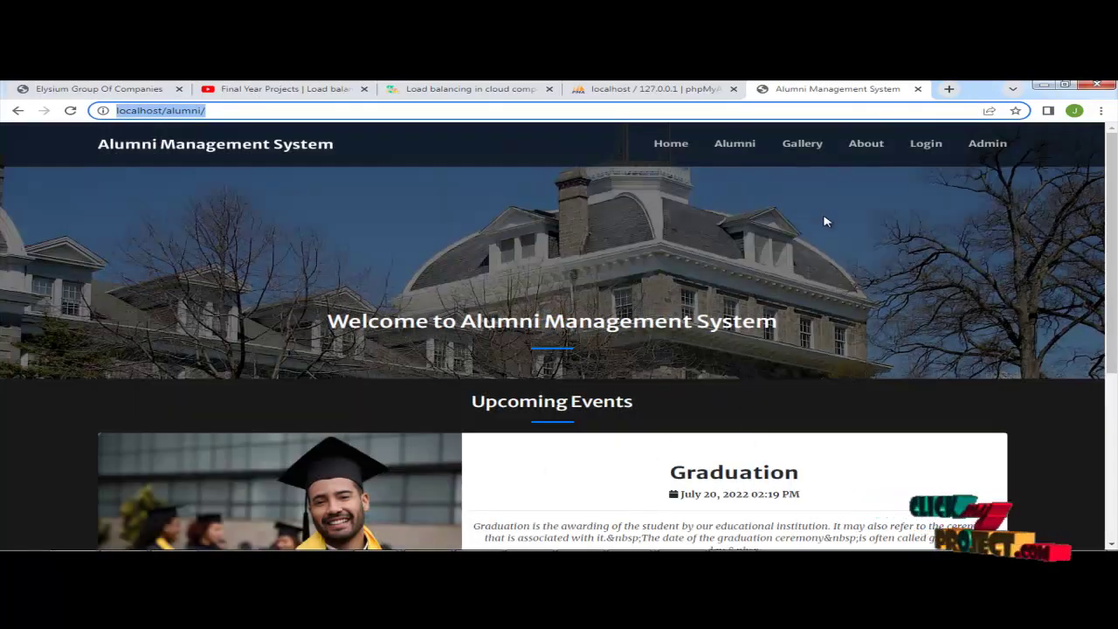
Step: Browse the Home, Alumni list and Gallery pages
{"action": "left_click", "coordinate": [671, 145]}
{"action": "left_click", "coordinate": [740, 152]}
{"action": "scroll", "coordinate": [457, 407], "scroll_direction": "down", "scroll_amount": 3}
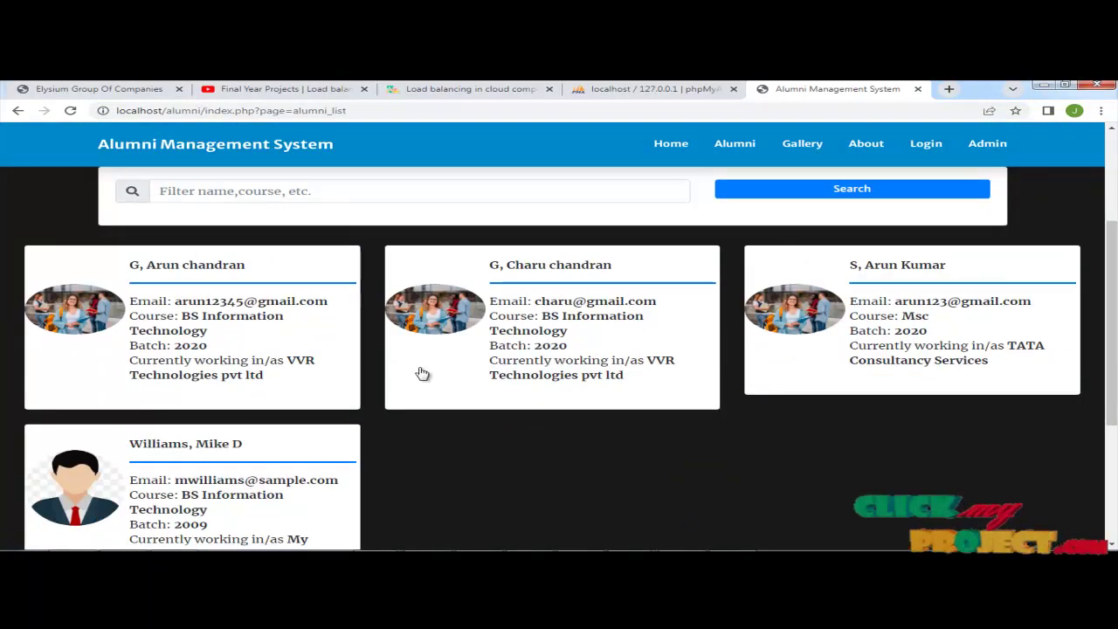
{"action": "scroll", "coordinate": [421, 374], "scroll_direction": "up", "scroll_amount": 2}
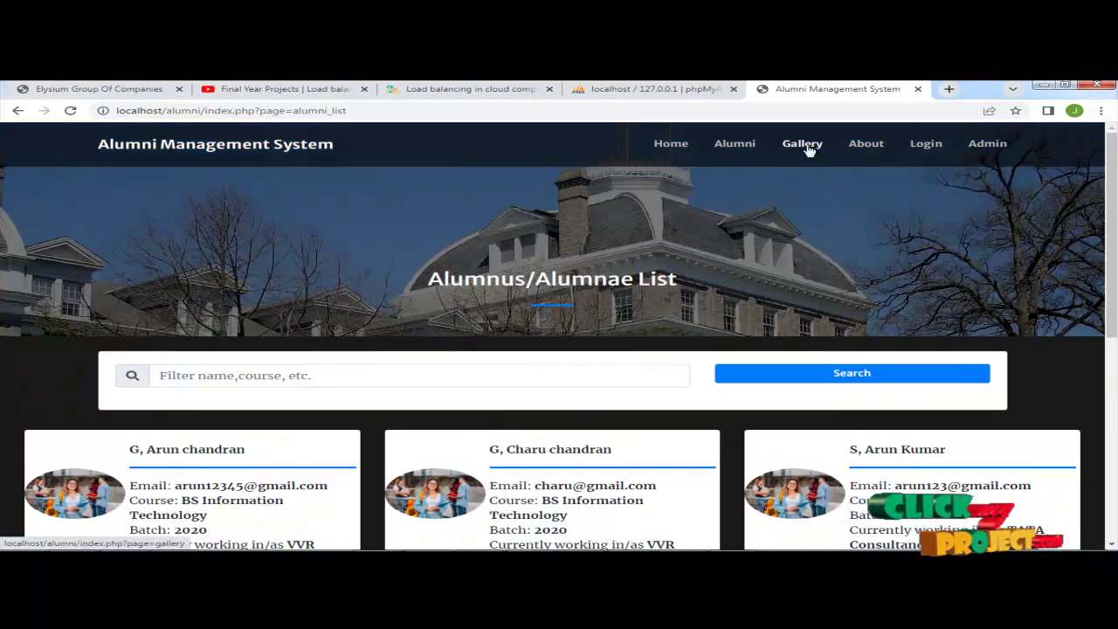
{"action": "left_click", "coordinate": [805, 147]}
{"action": "scroll", "coordinate": [501, 461], "scroll_direction": "down", "scroll_amount": 4}
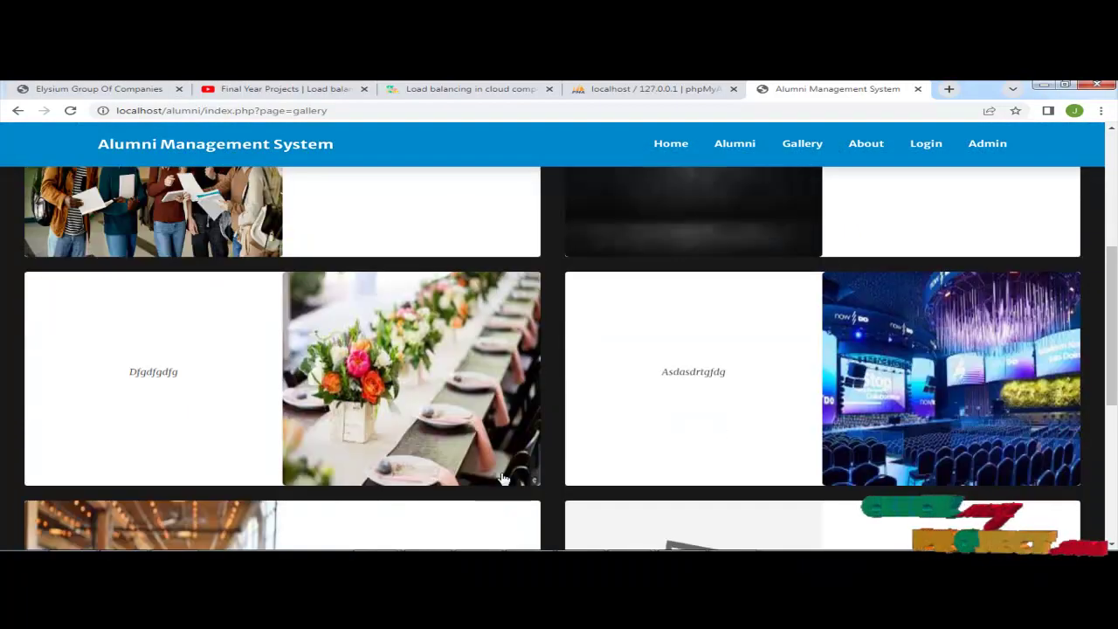
{"action": "scroll", "coordinate": [503, 479], "scroll_direction": "up", "scroll_amount": 4}
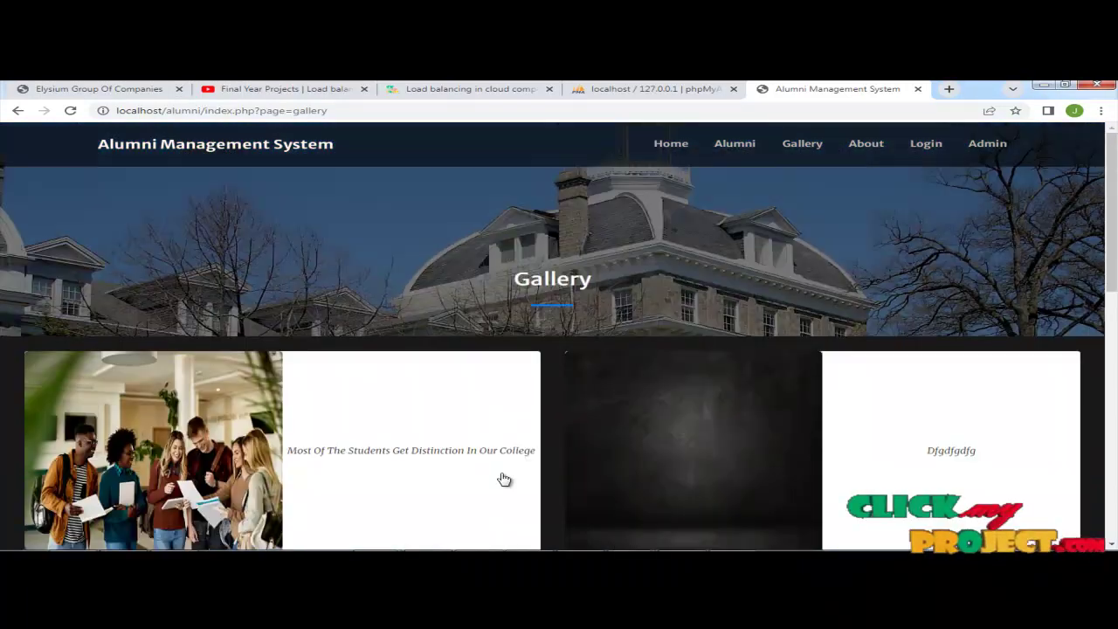
Step: Look over the About Us page and bring up the Login form
{"action": "left_click", "coordinate": [877, 149]}
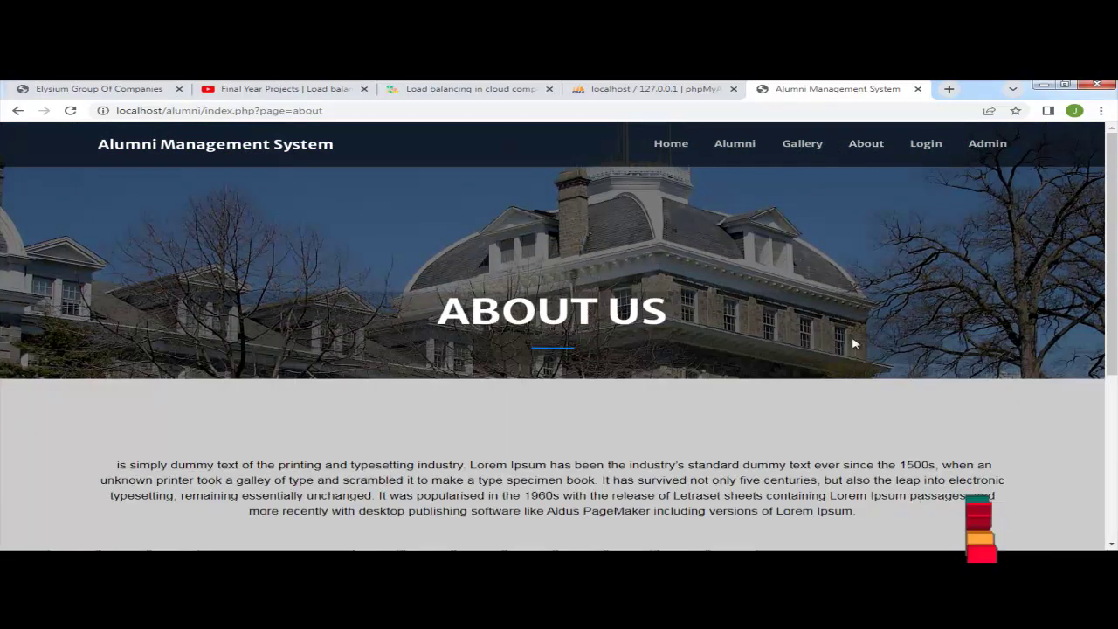
{"action": "scroll", "coordinate": [469, 437], "scroll_direction": "down", "scroll_amount": 2}
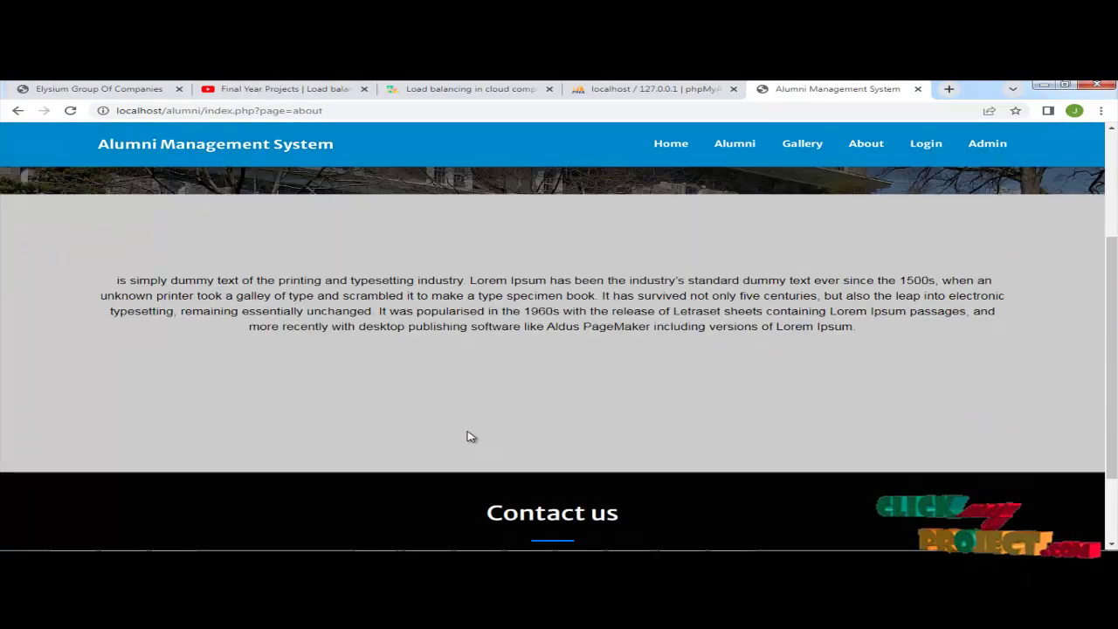
{"action": "scroll", "coordinate": [469, 436], "scroll_direction": "down", "scroll_amount": 2}
{"action": "scroll", "coordinate": [469, 437], "scroll_direction": "up", "scroll_amount": 4}
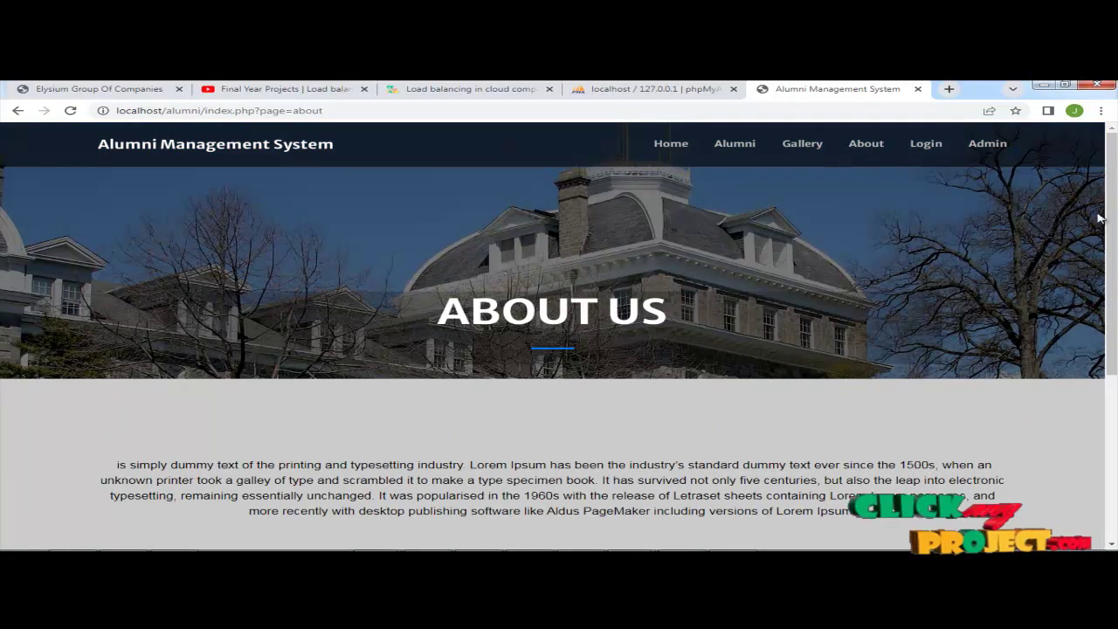
{"action": "left_click", "coordinate": [924, 145]}
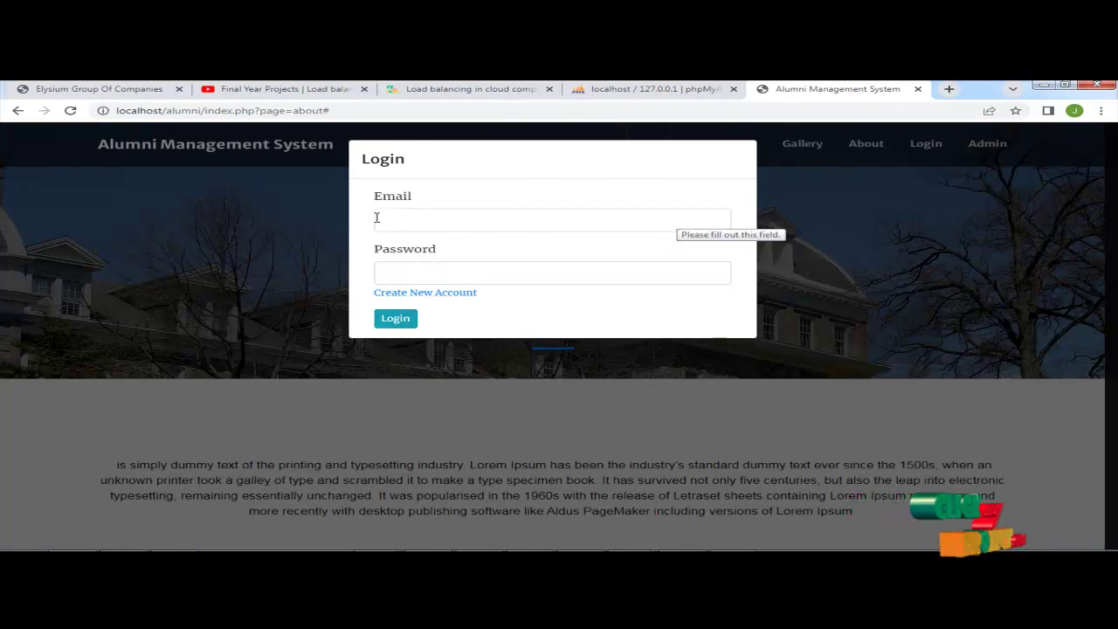
Step: Sign up a 2020 BS Information Technology alumna and dismiss Chrome's password prompts
{"action": "left_click", "coordinate": [422, 293]}
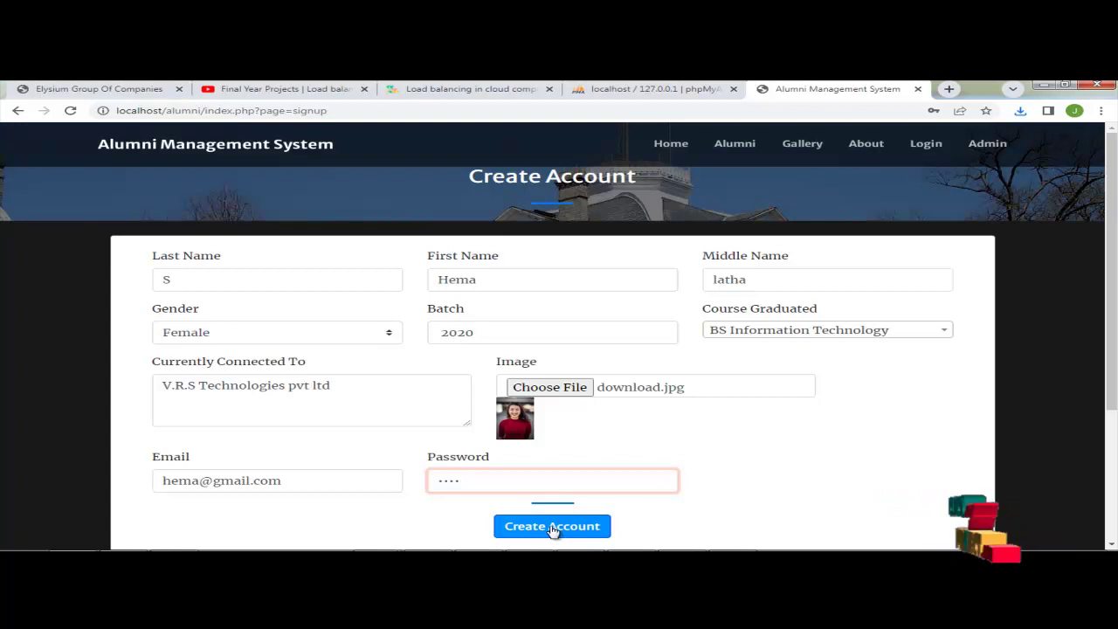
{"action": "left_click", "coordinate": [552, 528]}
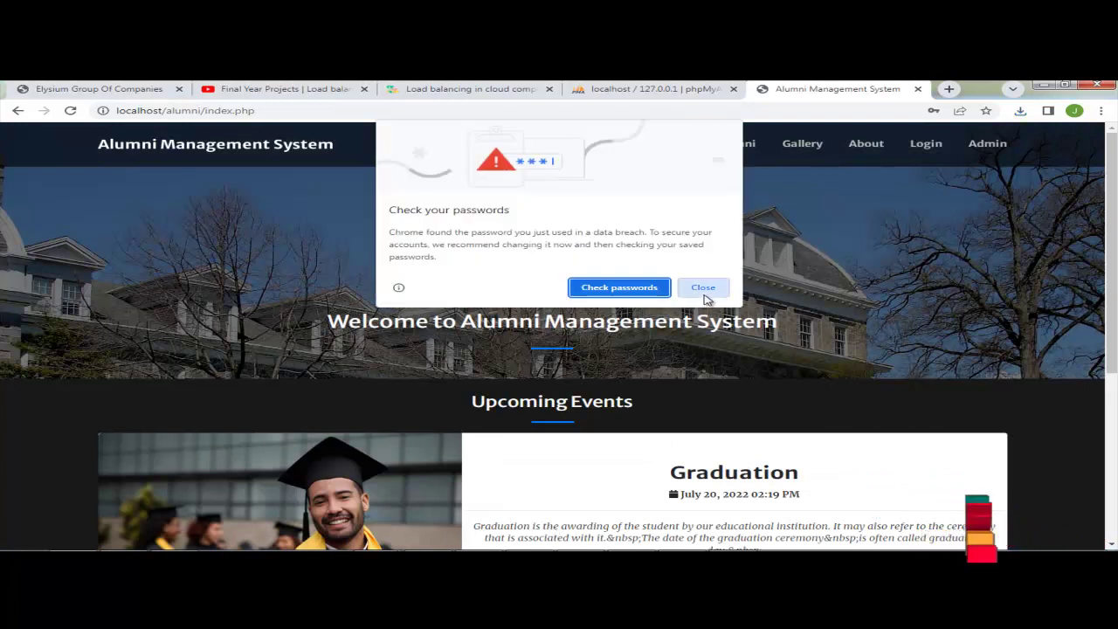
{"action": "left_click", "coordinate": [704, 290]}
{"action": "left_click", "coordinate": [987, 131]}
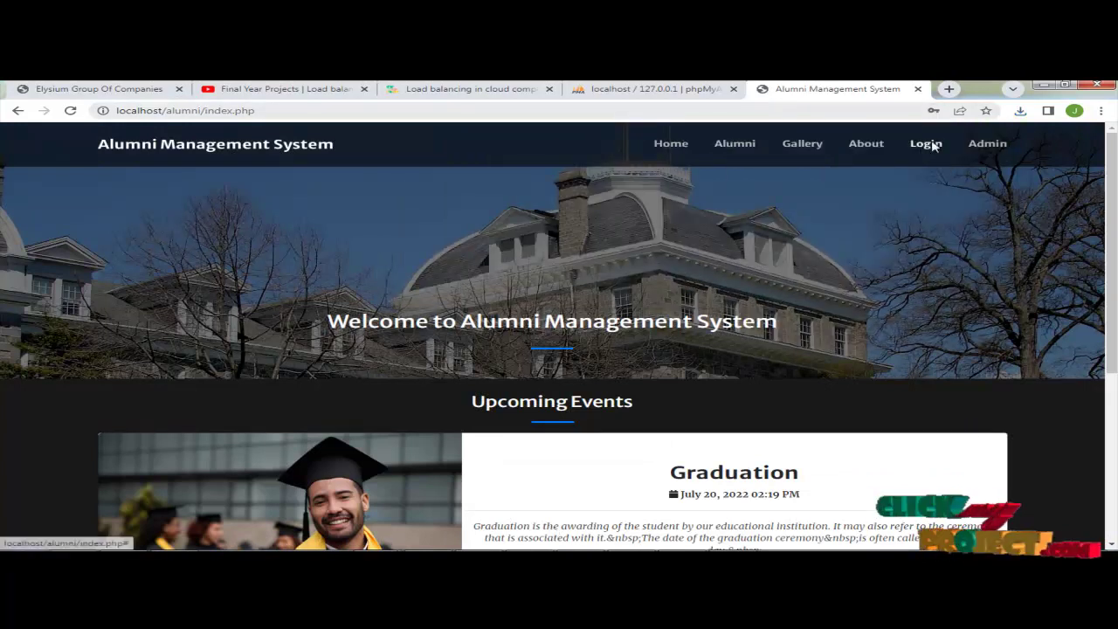
Step: Try logging in as the new alumna, get the not-verified warning, then open a new tab
{"action": "left_click", "coordinate": [924, 144]}
{"action": "left_click", "coordinate": [405, 218]}
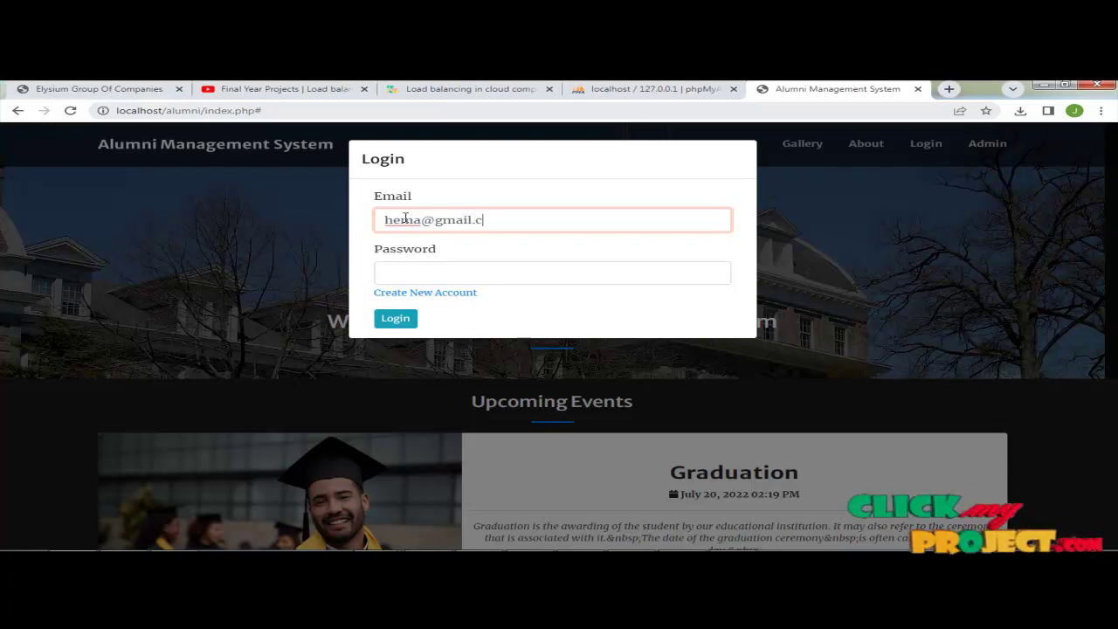
{"action": "left_click", "coordinate": [430, 267]}
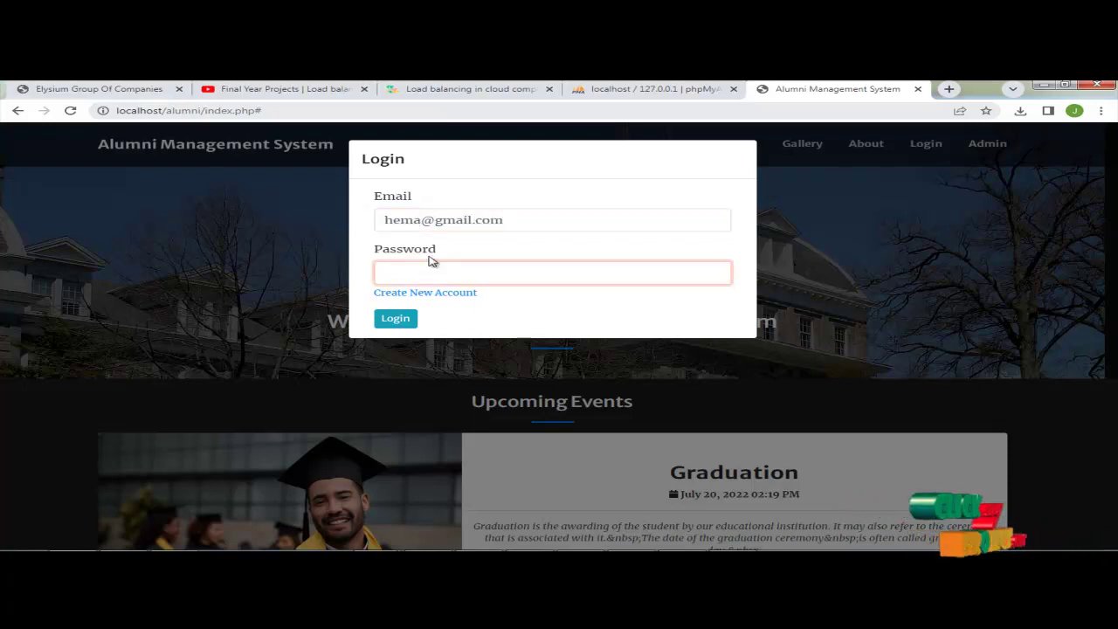
{"action": "left_click", "coordinate": [409, 322]}
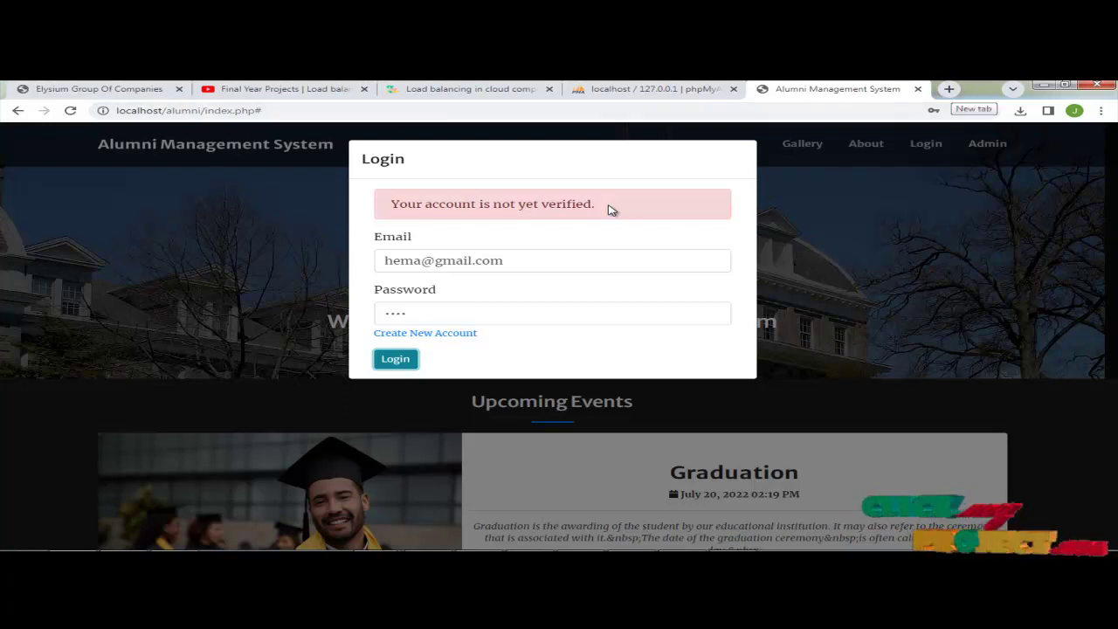
{"action": "key", "text": "ctrl+t"}
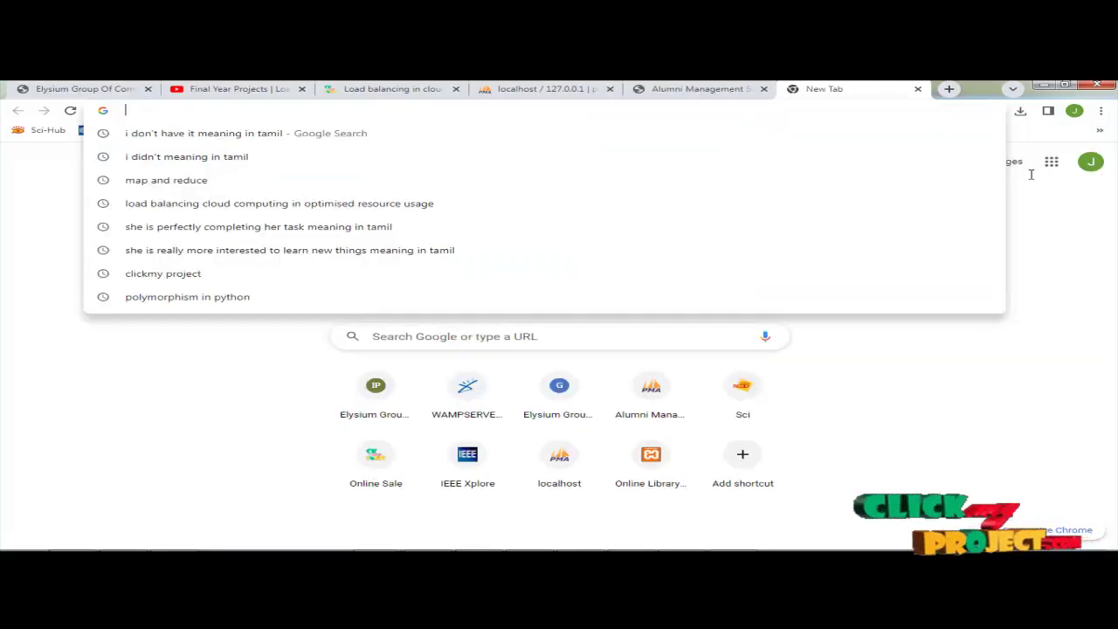
Step: Load localhost/alumni/ and go to the admin login page
{"action": "type", "text": "localhost/alumni/"}
{"action": "key", "text": "Return"}
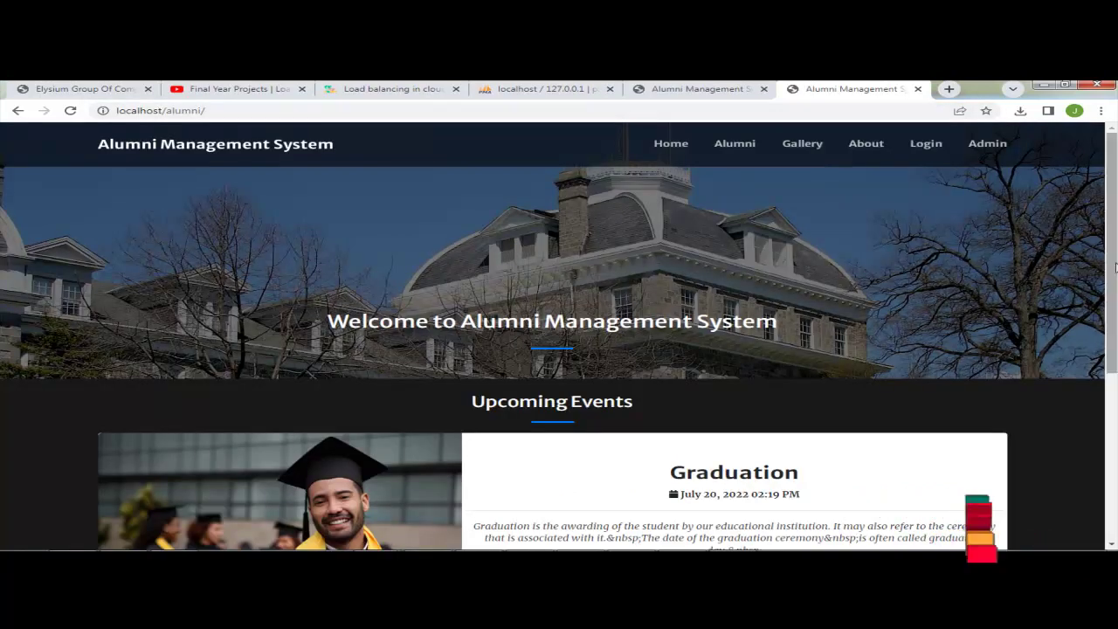
{"action": "left_click", "coordinate": [993, 151]}
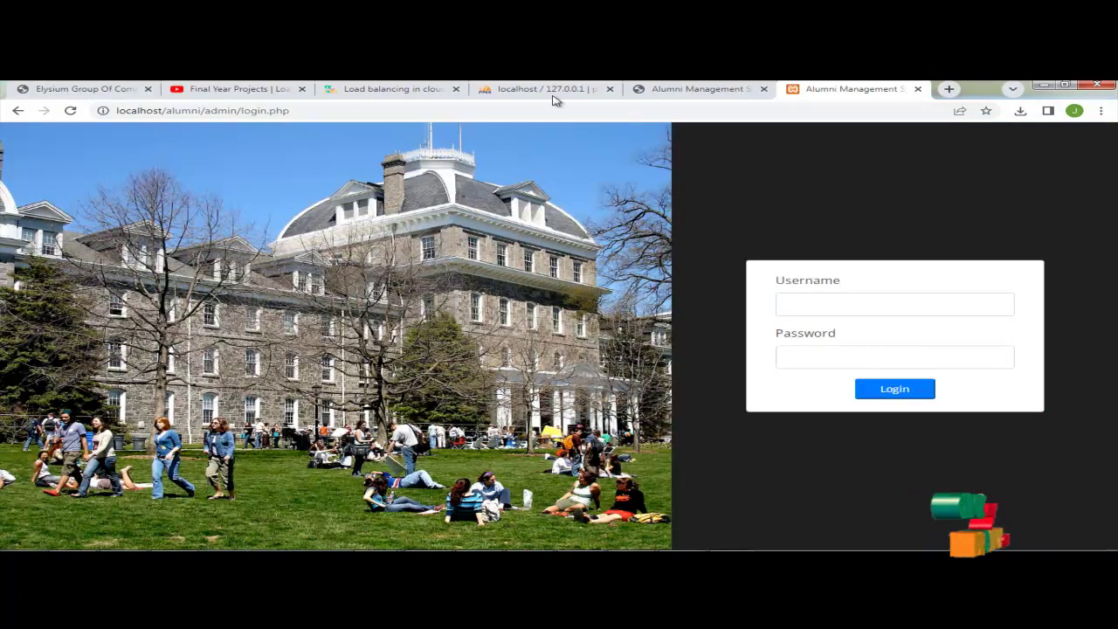
Step: Sign in with the admin username and password, dismissing Chrome's password popups
{"action": "left_click", "coordinate": [852, 307]}
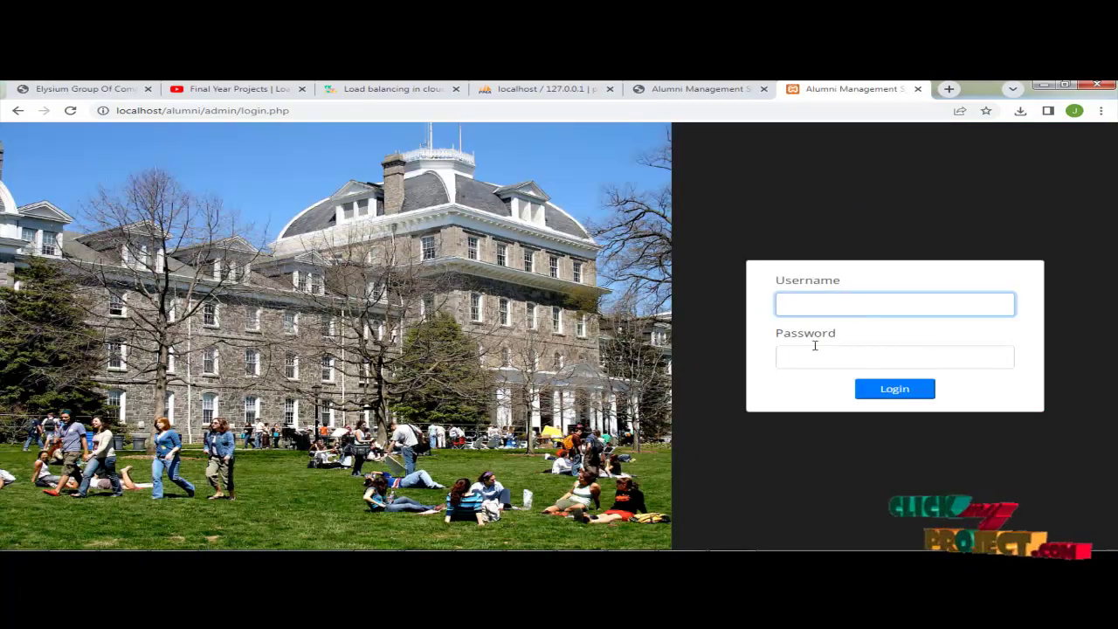
{"action": "type", "text": "admin"}
{"action": "key", "text": "Tab"}
{"action": "type", "text": "admin123"}
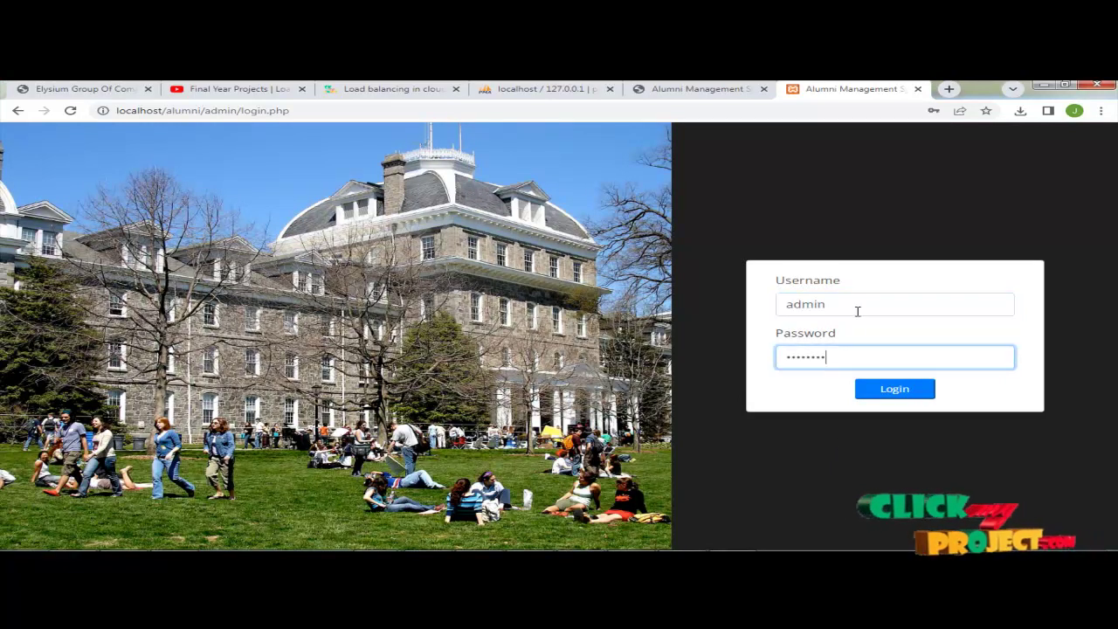
{"action": "left_click", "coordinate": [894, 393]}
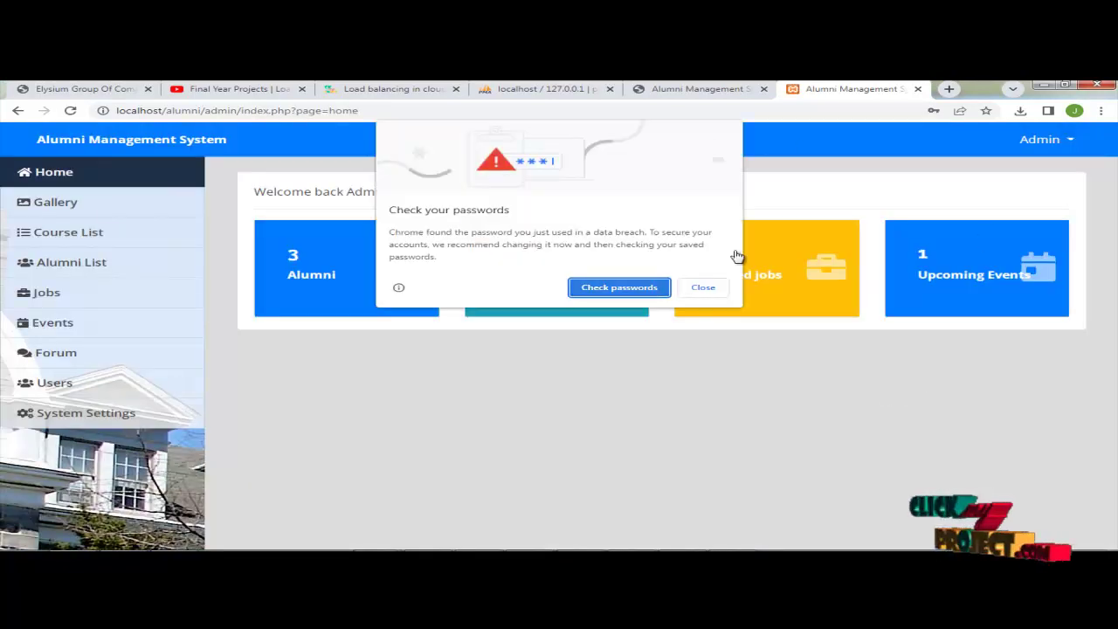
{"action": "left_click", "coordinate": [703, 289]}
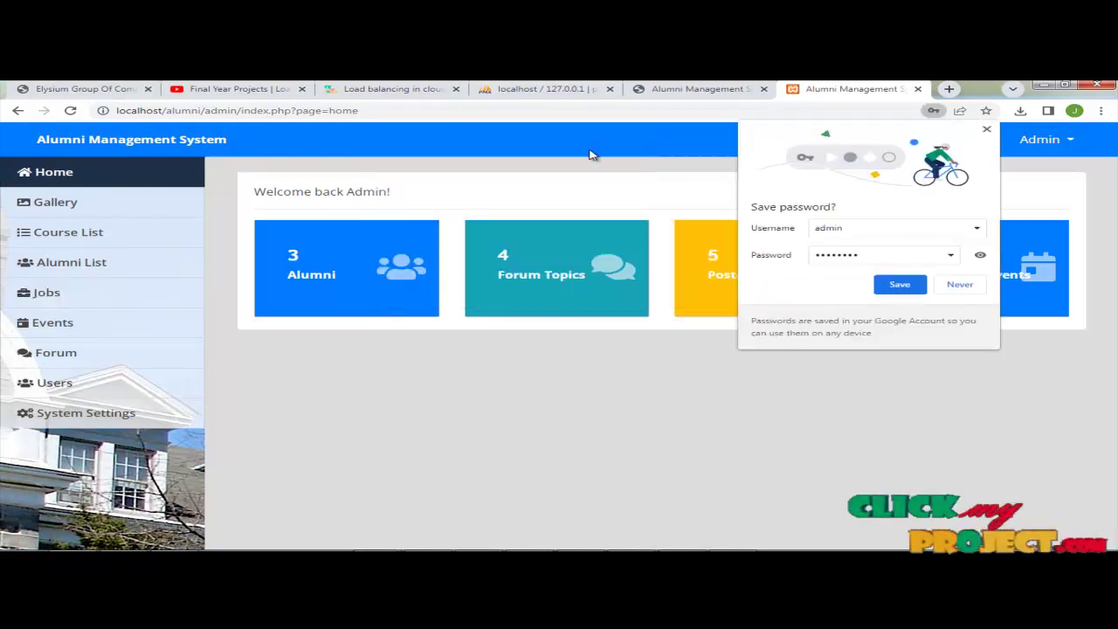
{"action": "left_click", "coordinate": [988, 130]}
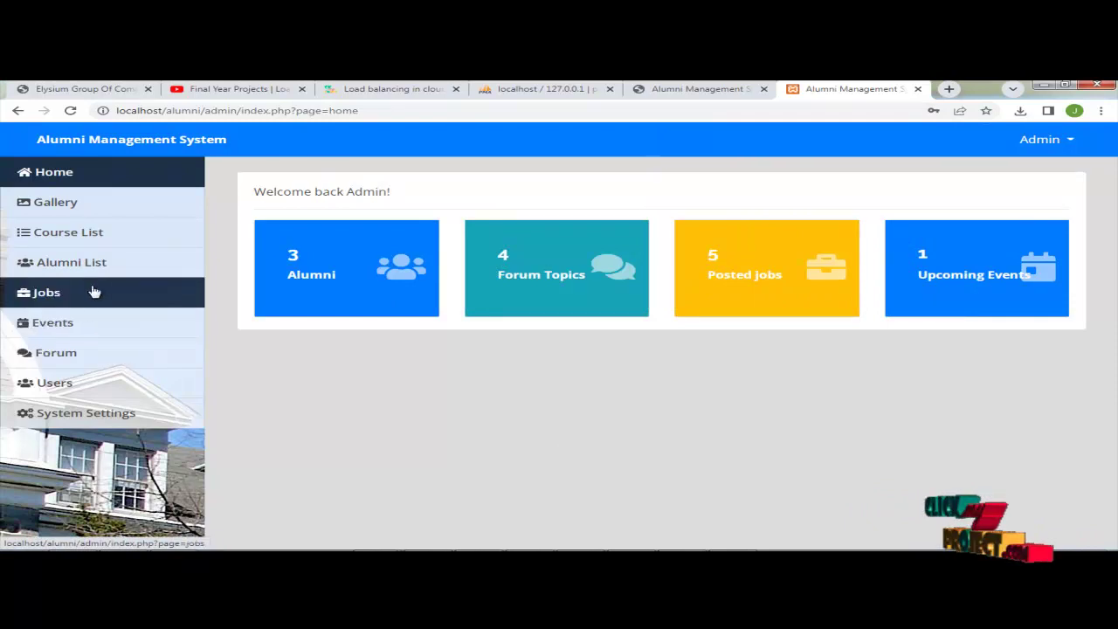
Step: Verify the fourth alumna's account from her Bio in the Alumni List
{"action": "left_click", "coordinate": [102, 273]}
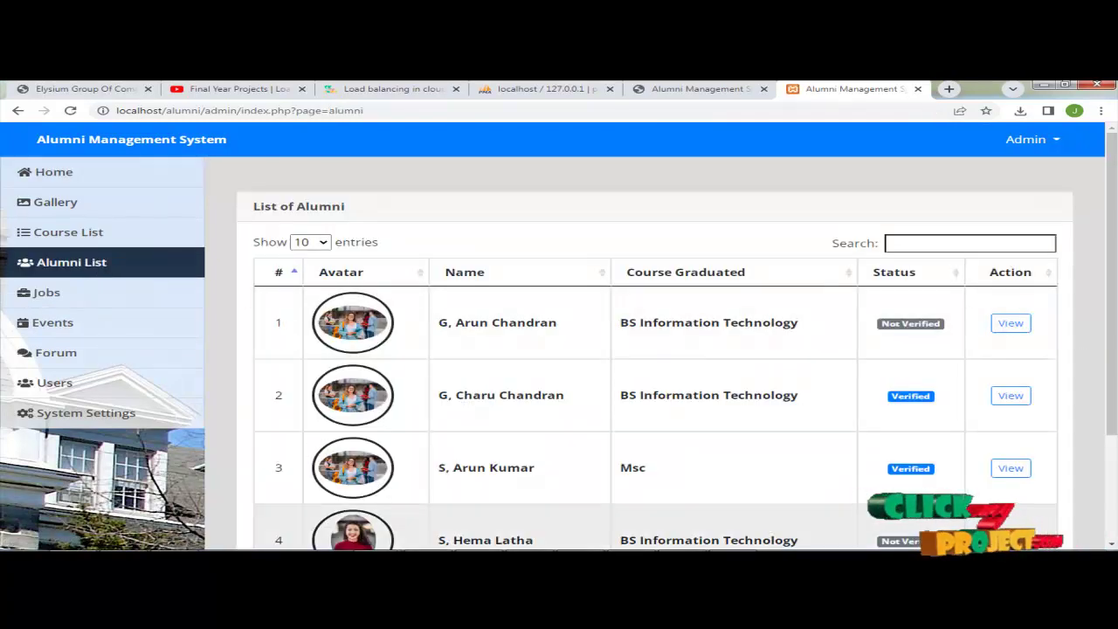
{"action": "scroll", "coordinate": [762, 426], "scroll_direction": "down", "scroll_amount": 1}
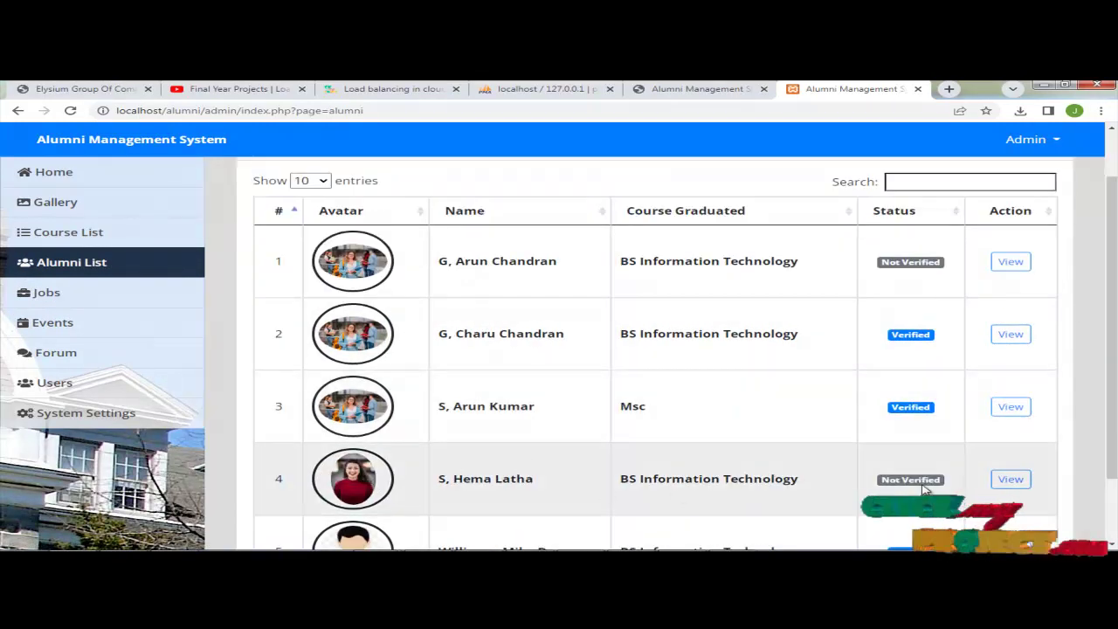
{"action": "left_click", "coordinate": [1011, 480]}
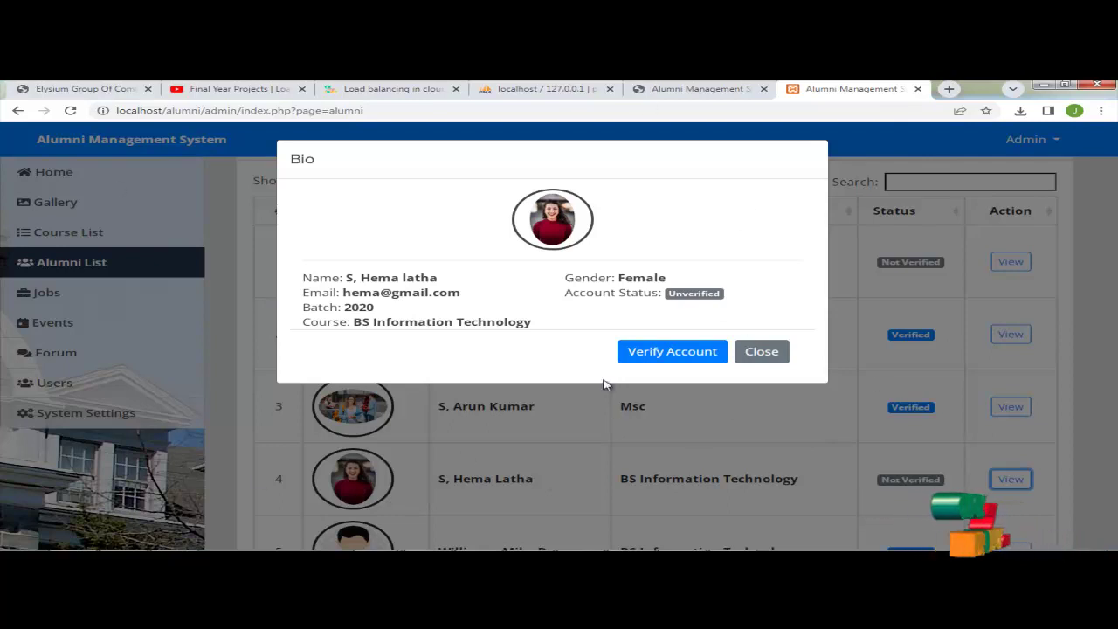
{"action": "left_click", "coordinate": [666, 354]}
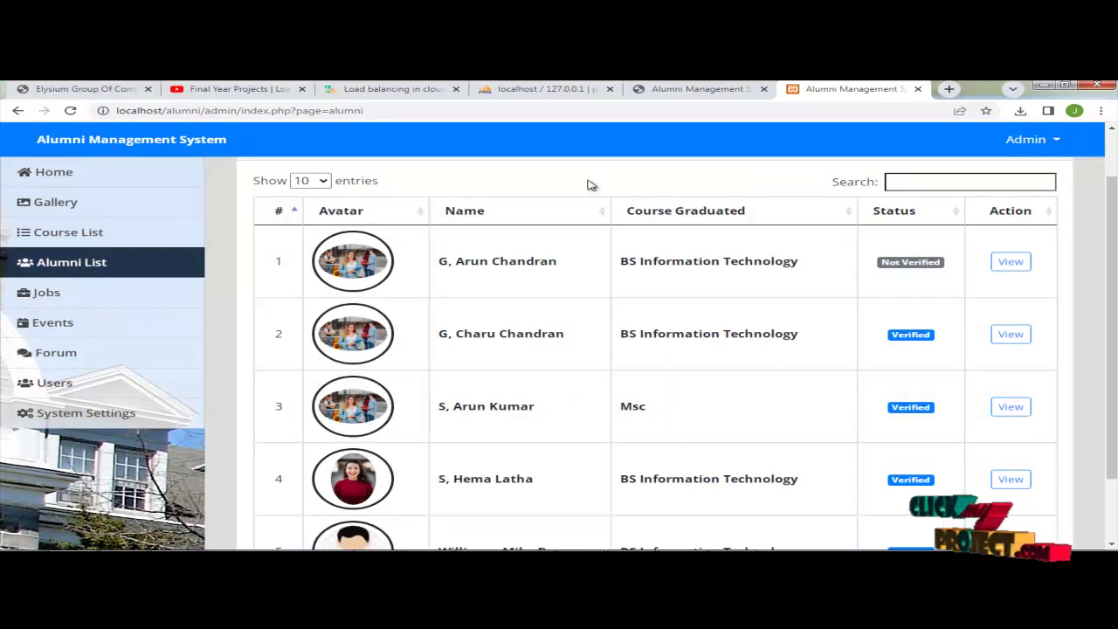
{"action": "key", "text": "ctrl+Page_Up"}
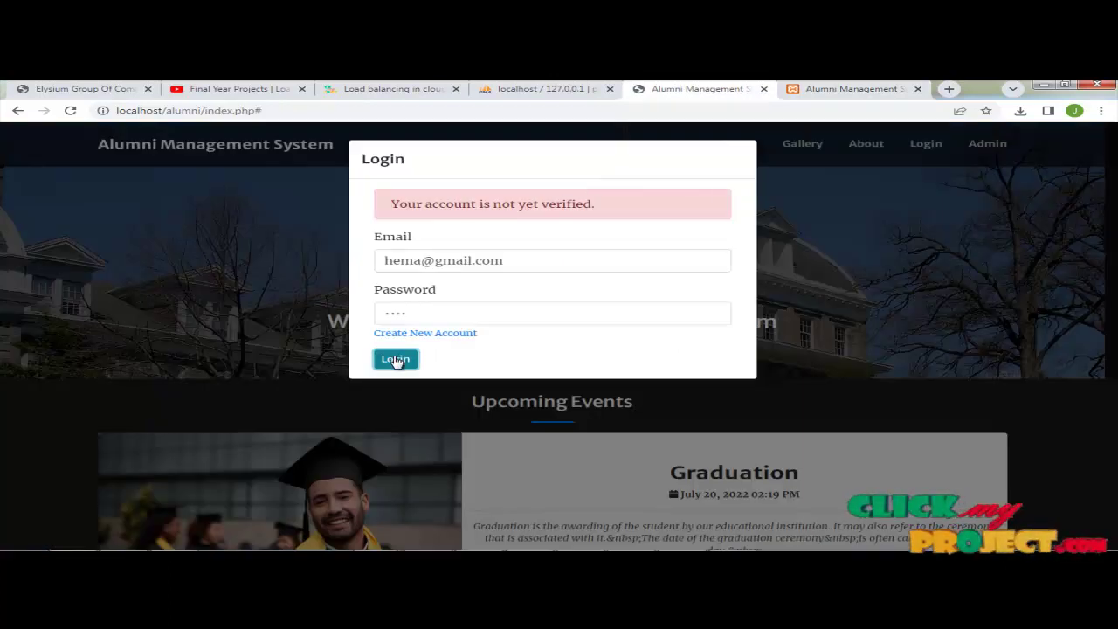
Step: Log in as the verified alumna, dismiss password popups, and head to Alumni
{"action": "left_click", "coordinate": [394, 359]}
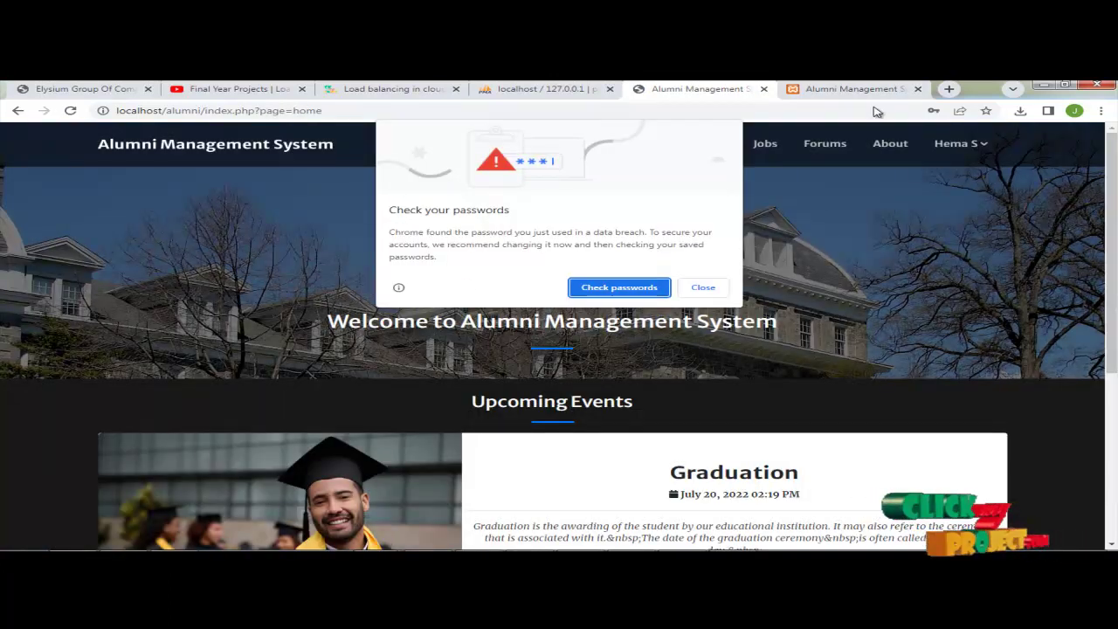
{"action": "left_click", "coordinate": [701, 289]}
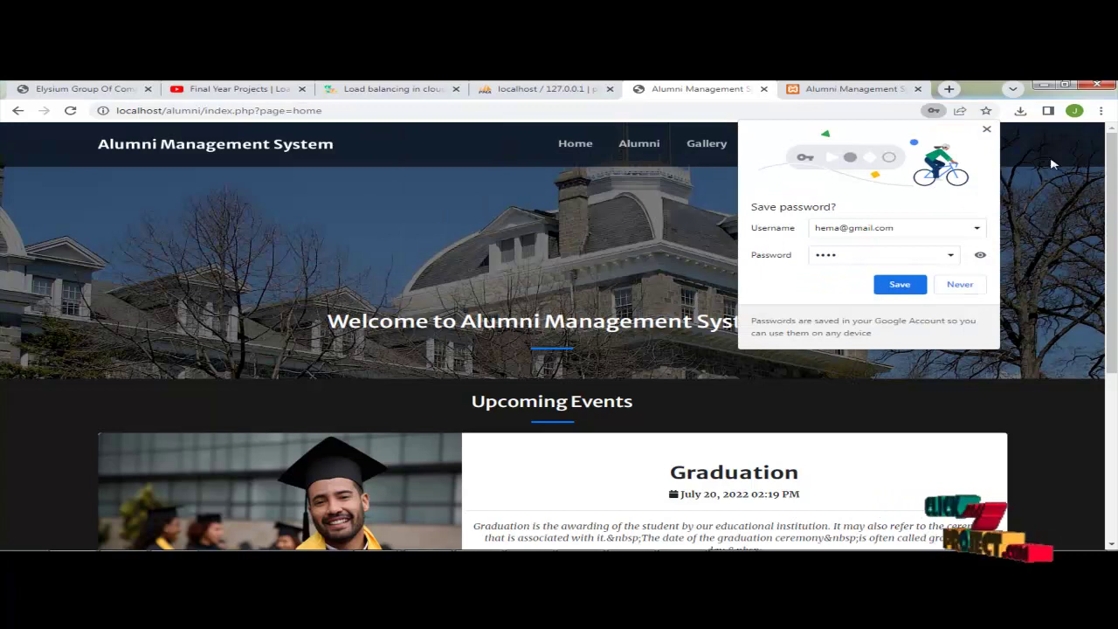
{"action": "left_click", "coordinate": [986, 130]}
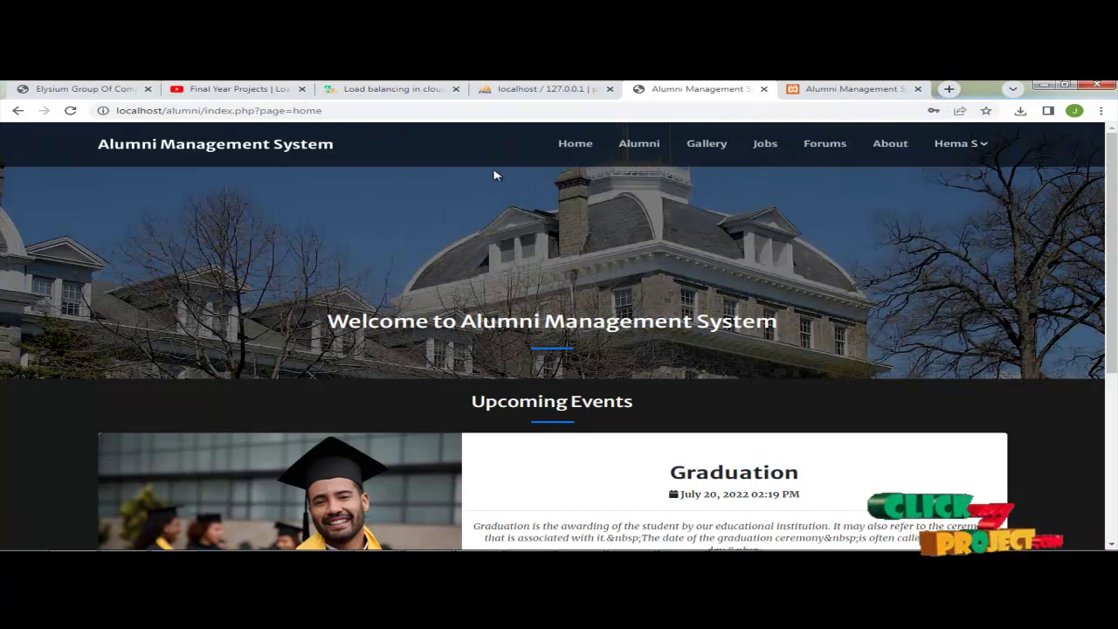
{"action": "left_click", "coordinate": [636, 149]}
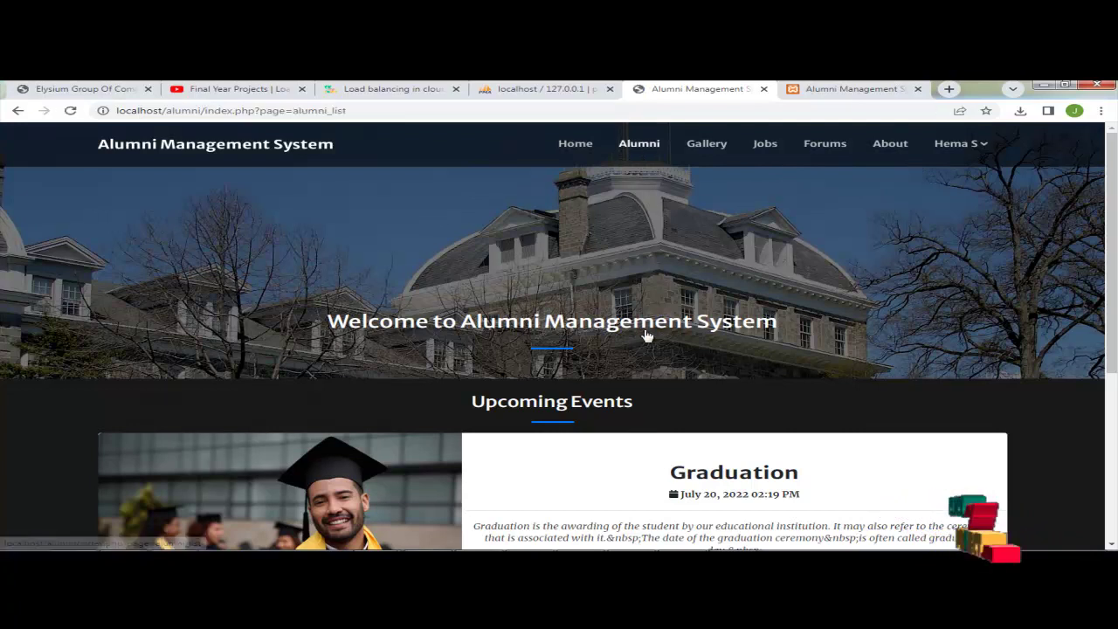
Step: Browse the alumni directory, gallery, jobs and forum pages, ending on About Us
{"action": "scroll", "coordinate": [576, 366], "scroll_direction": "down", "scroll_amount": 4}
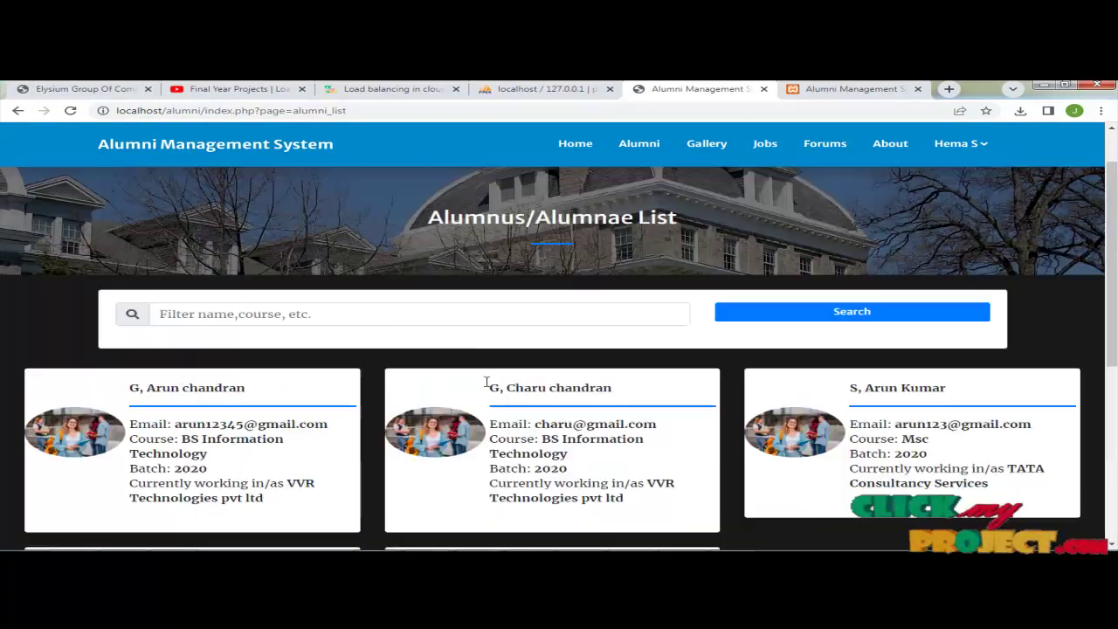
{"action": "scroll", "coordinate": [492, 382], "scroll_direction": "up", "scroll_amount": 5}
{"action": "left_click", "coordinate": [694, 144]}
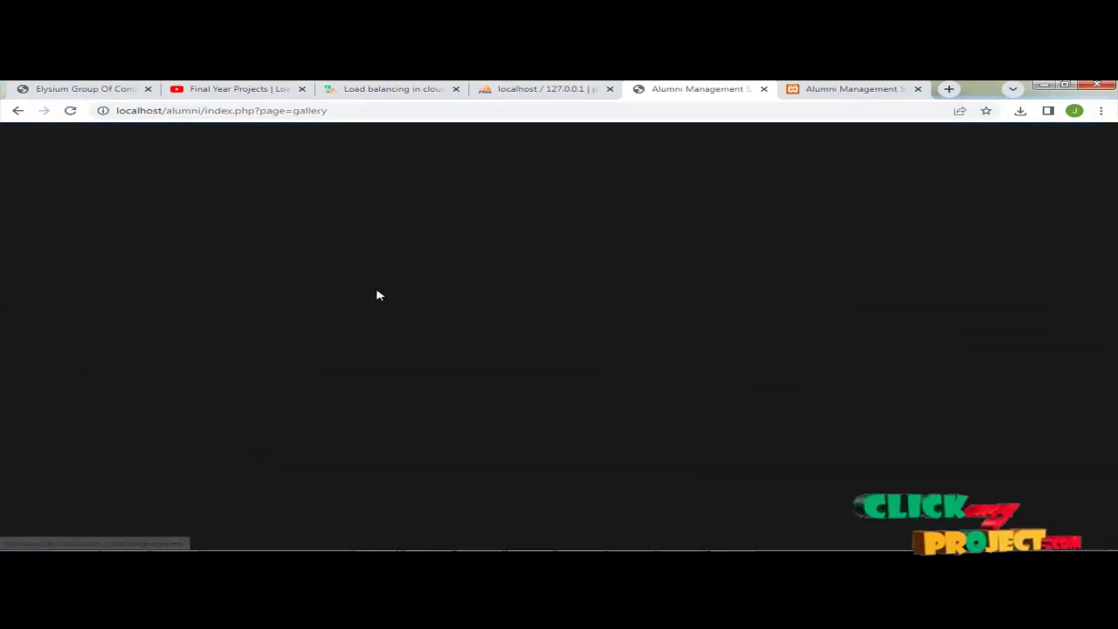
{"action": "scroll", "coordinate": [545, 380], "scroll_direction": "down", "scroll_amount": 5}
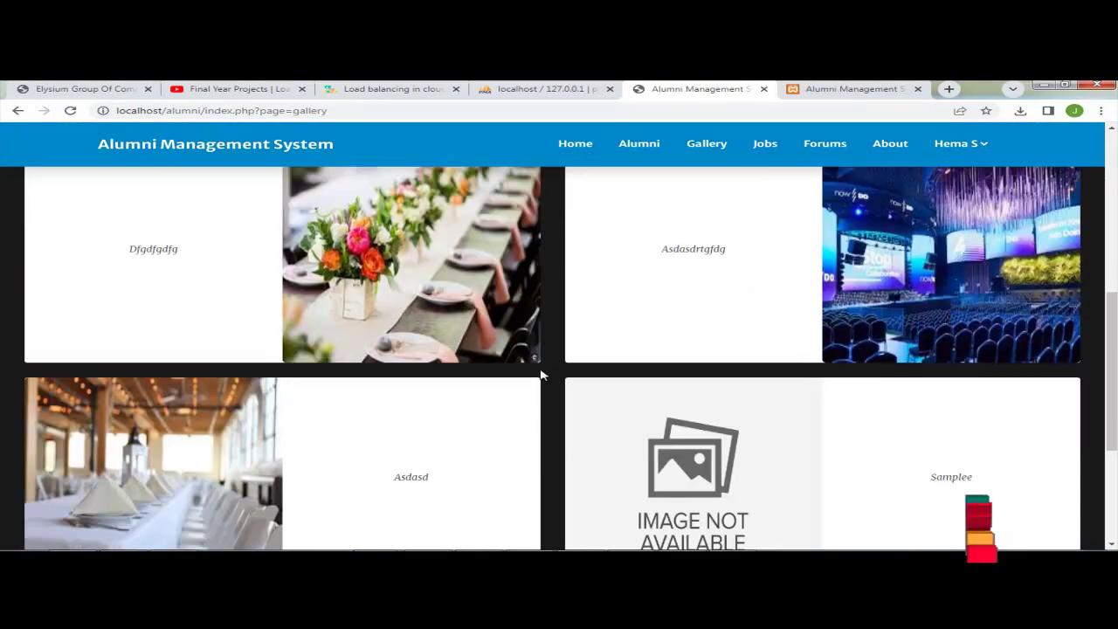
{"action": "scroll", "coordinate": [541, 375], "scroll_direction": "up", "scroll_amount": 3}
{"action": "left_click", "coordinate": [772, 145]}
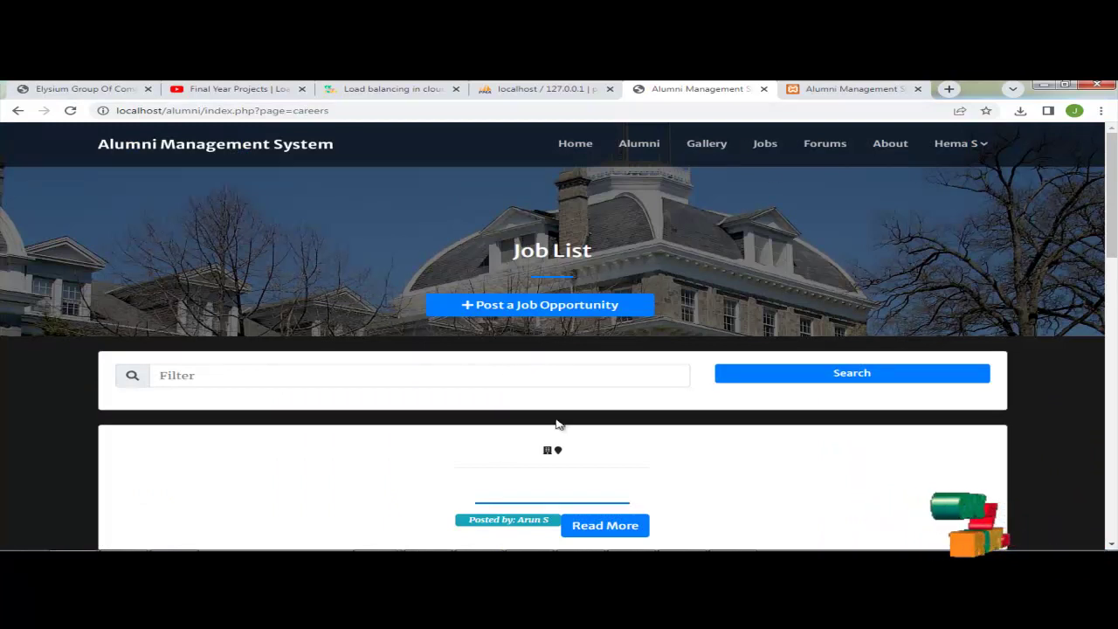
{"action": "left_click", "coordinate": [818, 148]}
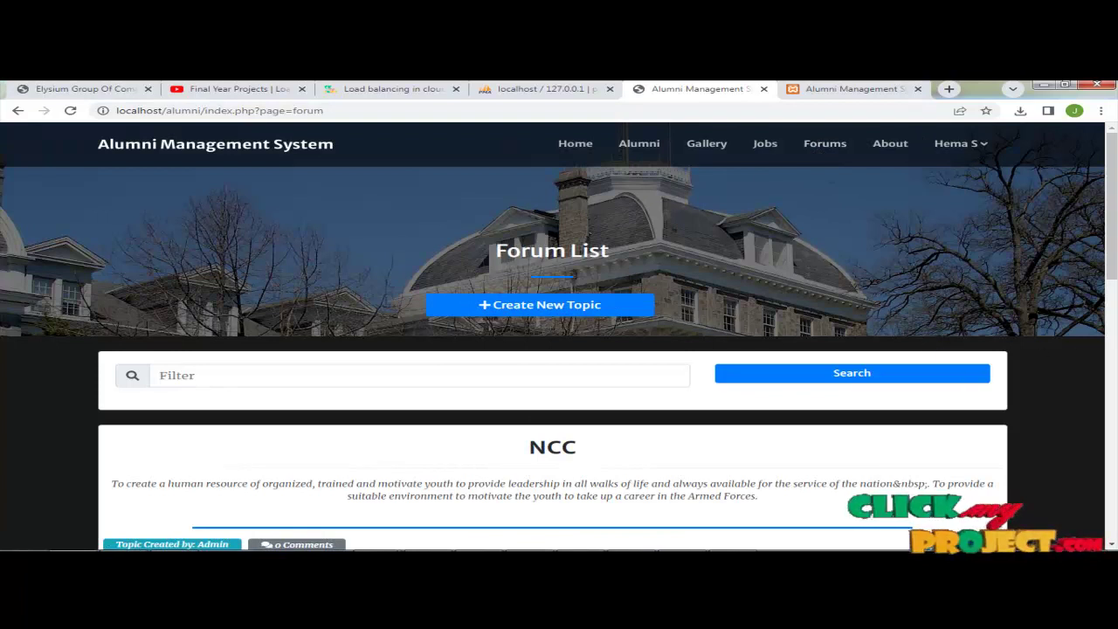
{"action": "left_click", "coordinate": [824, 145]}
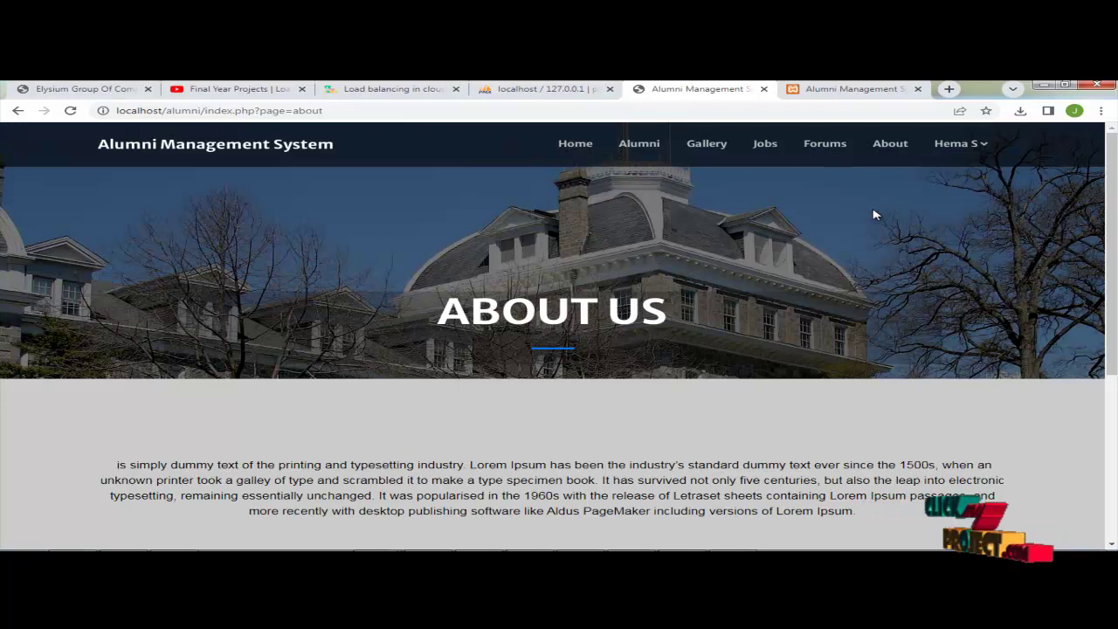
Step: In the admin gallery, choose download (1).jpg as the new gallery image
{"action": "left_click", "coordinate": [841, 90]}
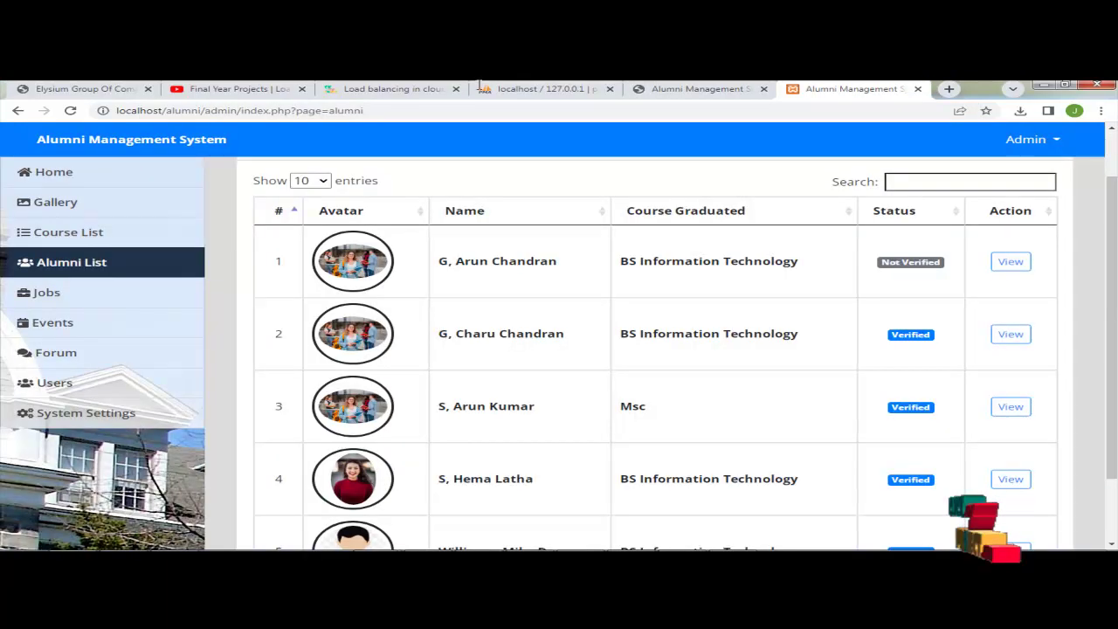
{"action": "left_click", "coordinate": [73, 201]}
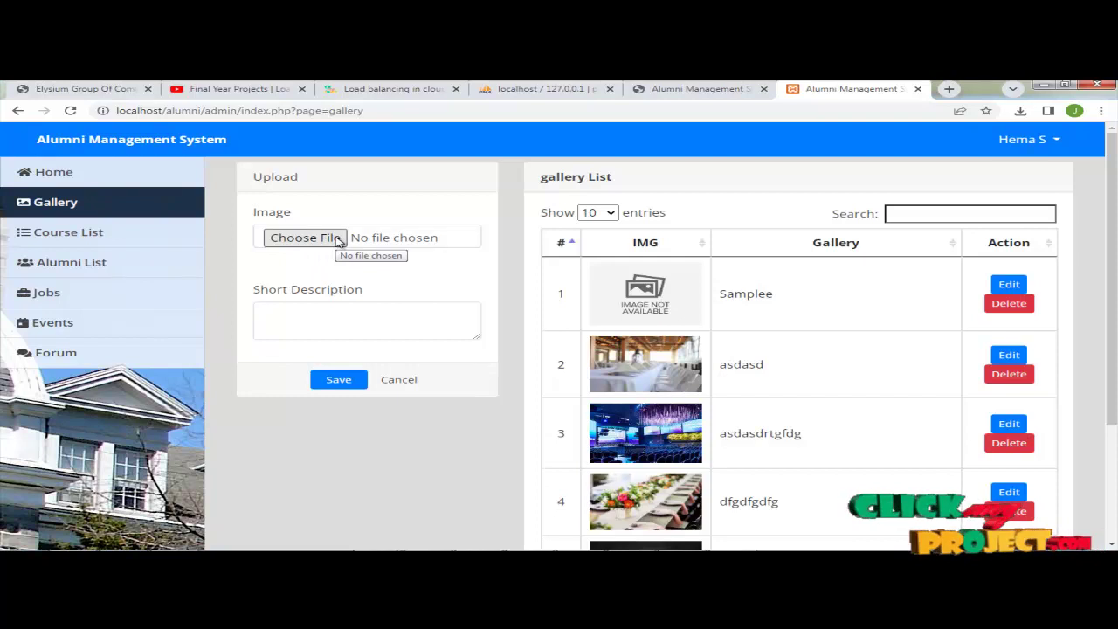
{"action": "left_click", "coordinate": [339, 241]}
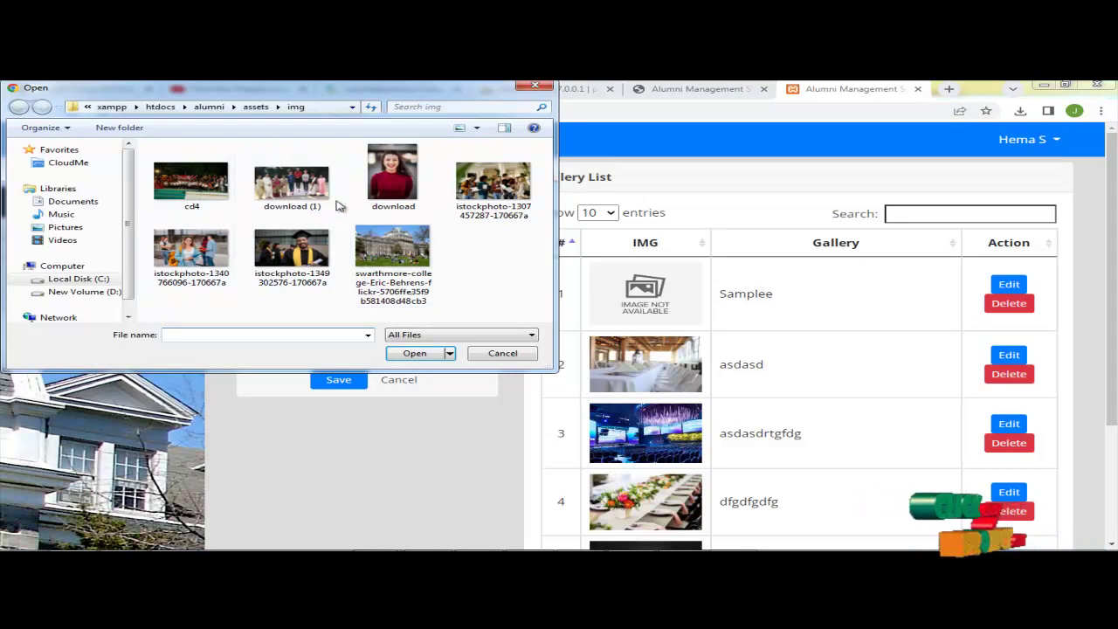
{"action": "left_click", "coordinate": [291, 183]}
{"action": "left_click", "coordinate": [429, 356]}
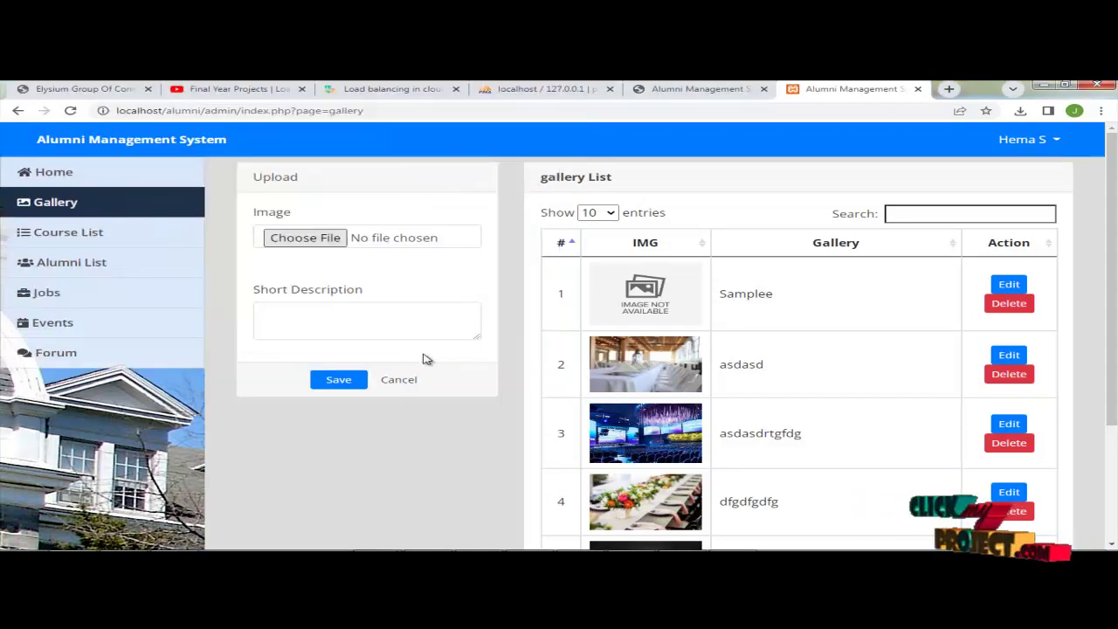
Step: Caption it 'This is our college sports day', save, and check the new seventh row
{"action": "left_click", "coordinate": [319, 402]}
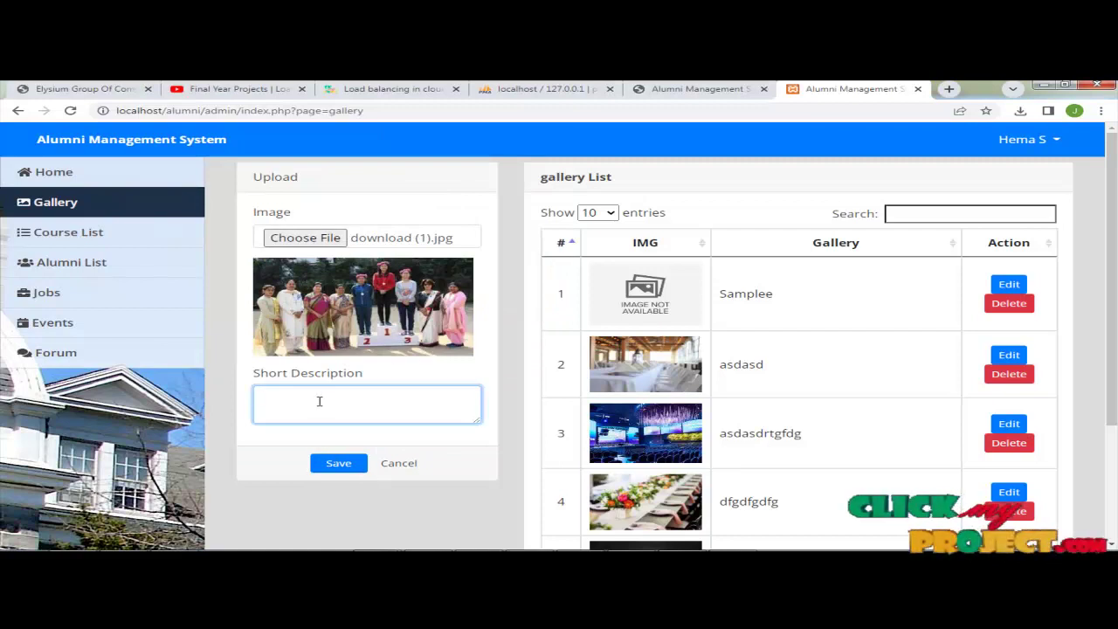
{"action": "type", "text": "This is our college sports day"}
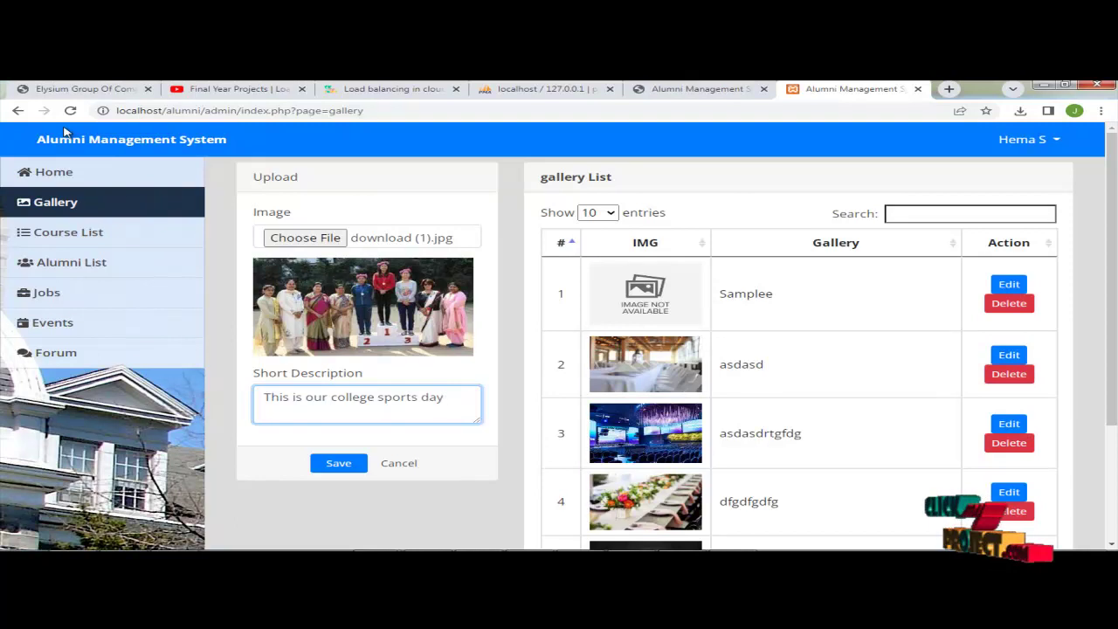
{"action": "left_click", "coordinate": [346, 465]}
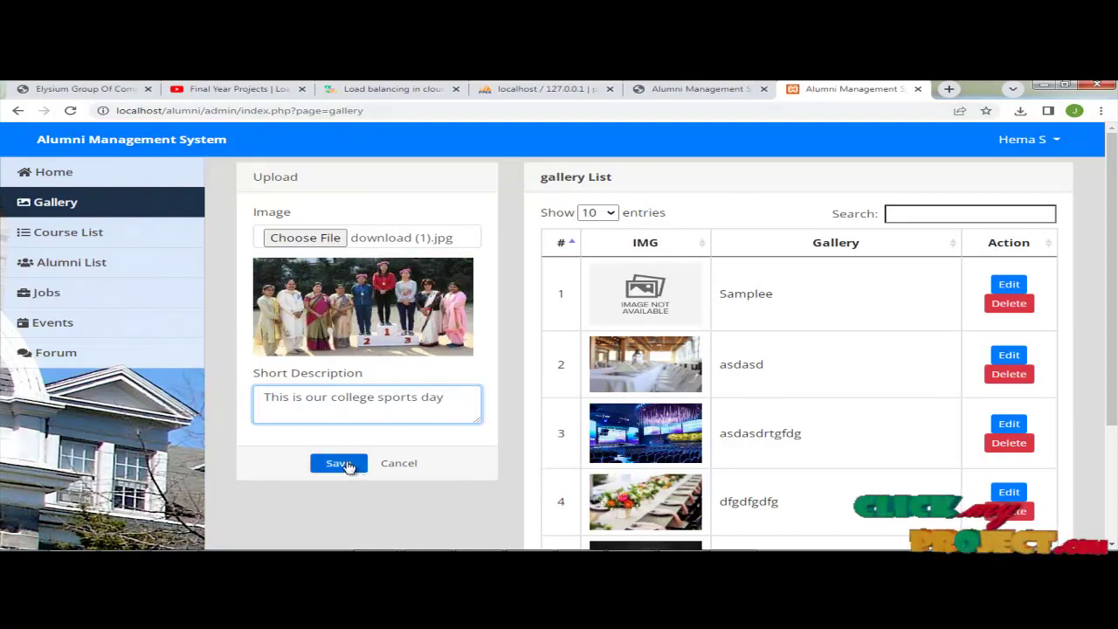
{"action": "left_click", "coordinate": [346, 465]}
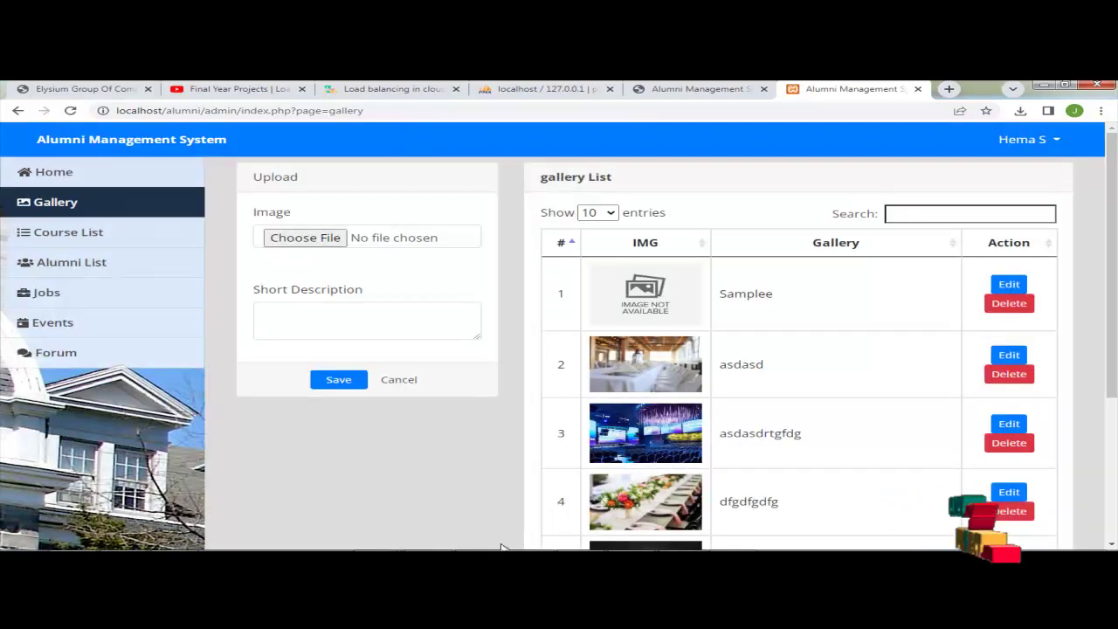
{"action": "scroll", "coordinate": [796, 346], "scroll_direction": "down", "scroll_amount": 2}
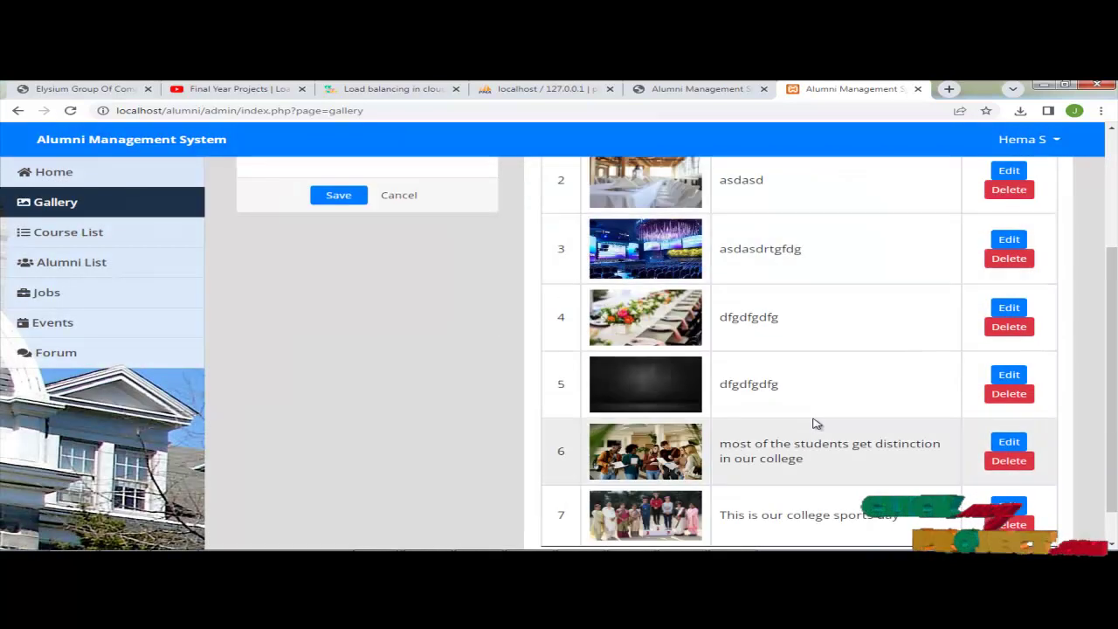
{"action": "scroll", "coordinate": [706, 522], "scroll_direction": "down", "scroll_amount": 1}
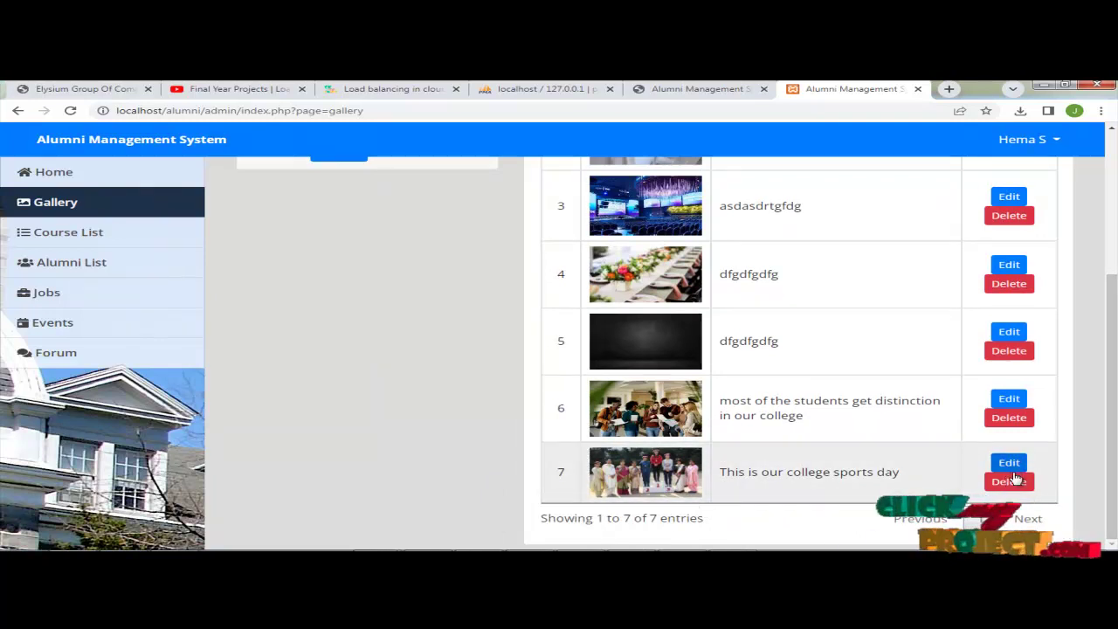
{"action": "scroll", "coordinate": [380, 448], "scroll_direction": "up", "scroll_amount": 3}
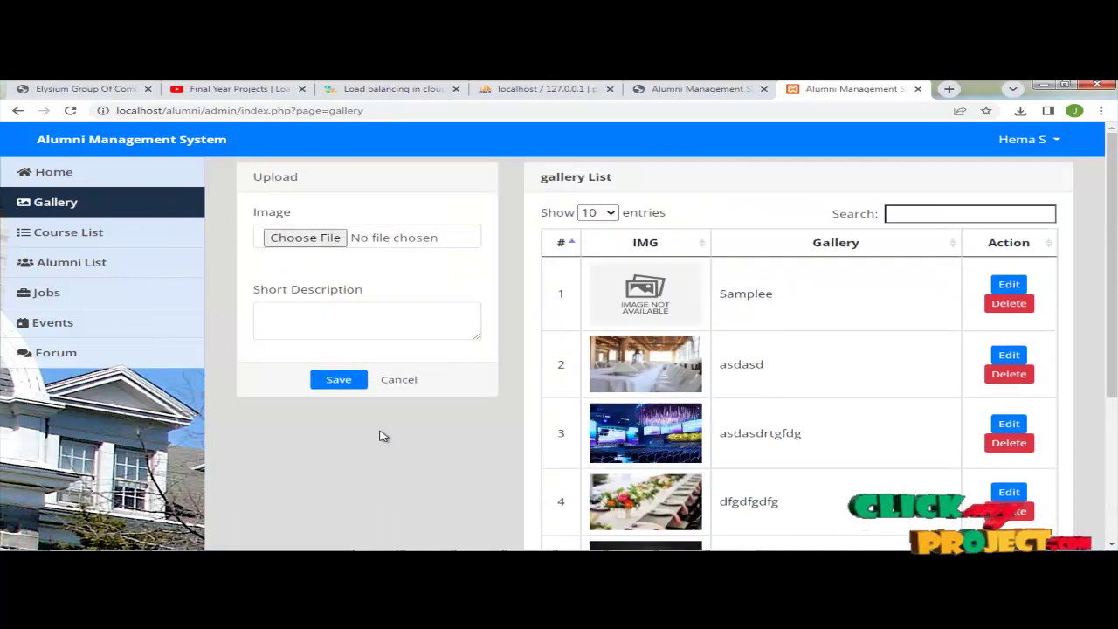
Step: Add the course 'Bsc' in the Course List, then switch to the Alumni List
{"action": "left_click", "coordinate": [79, 232]}
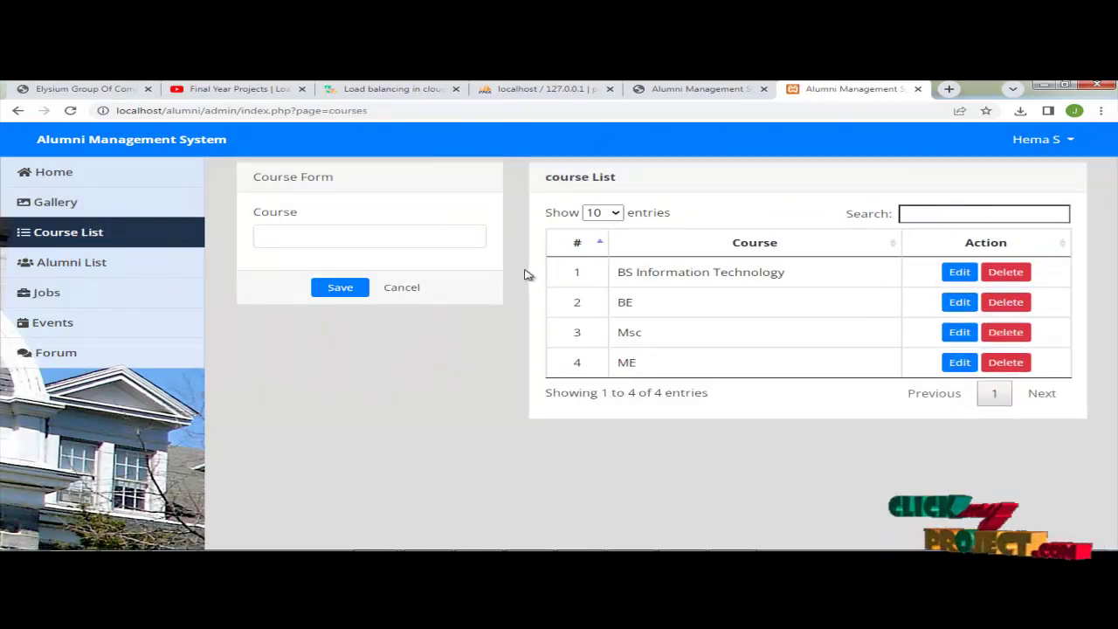
{"action": "left_click", "coordinate": [310, 237]}
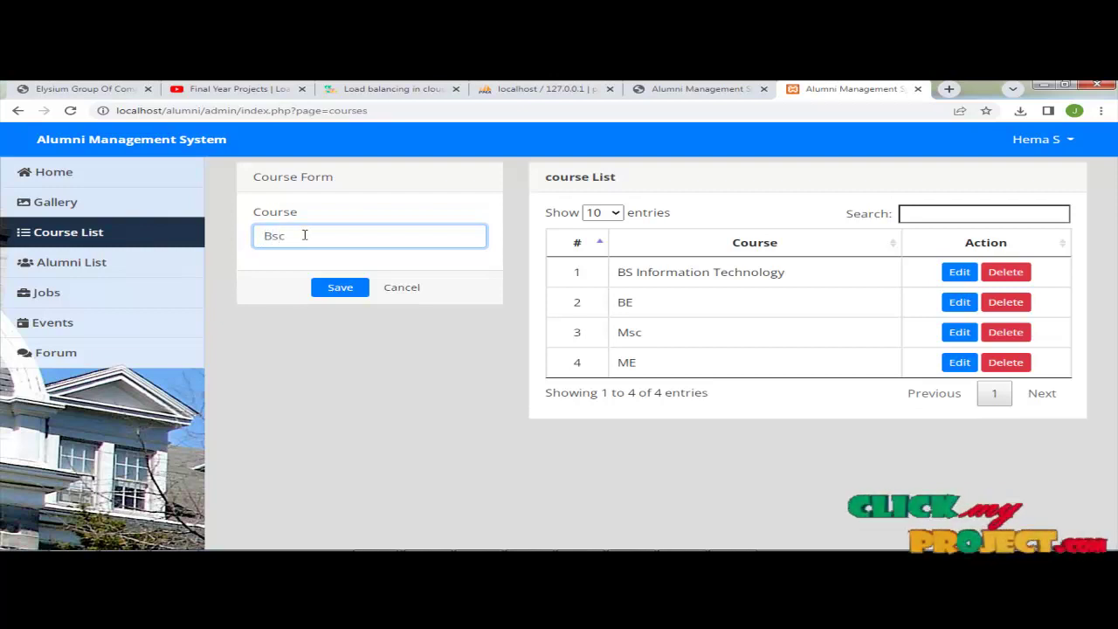
{"action": "left_click", "coordinate": [359, 287]}
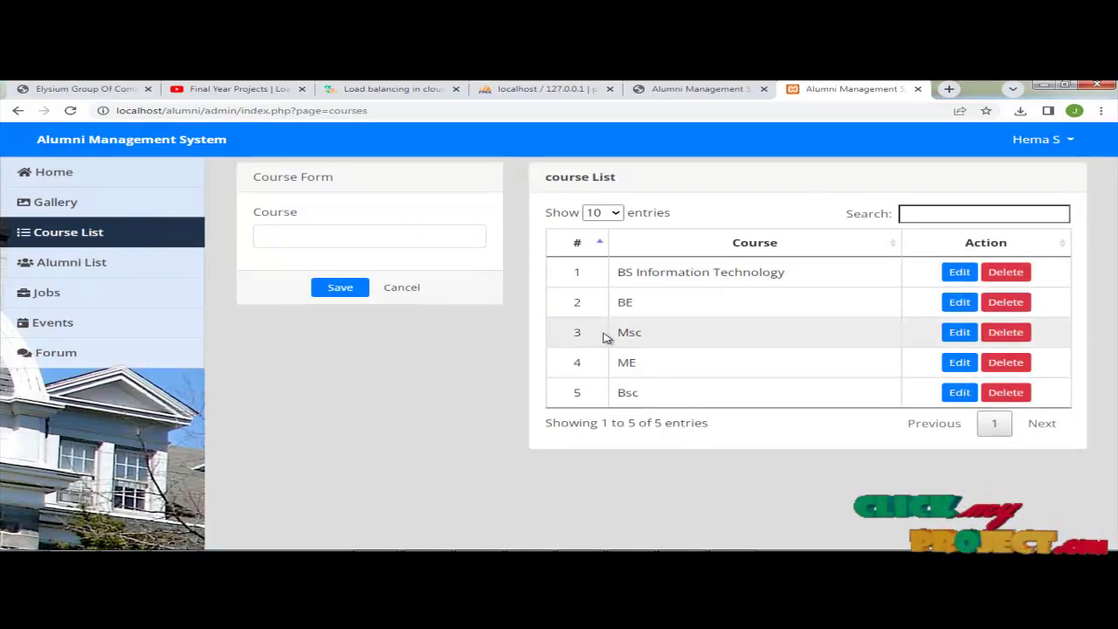
{"action": "left_click", "coordinate": [91, 274]}
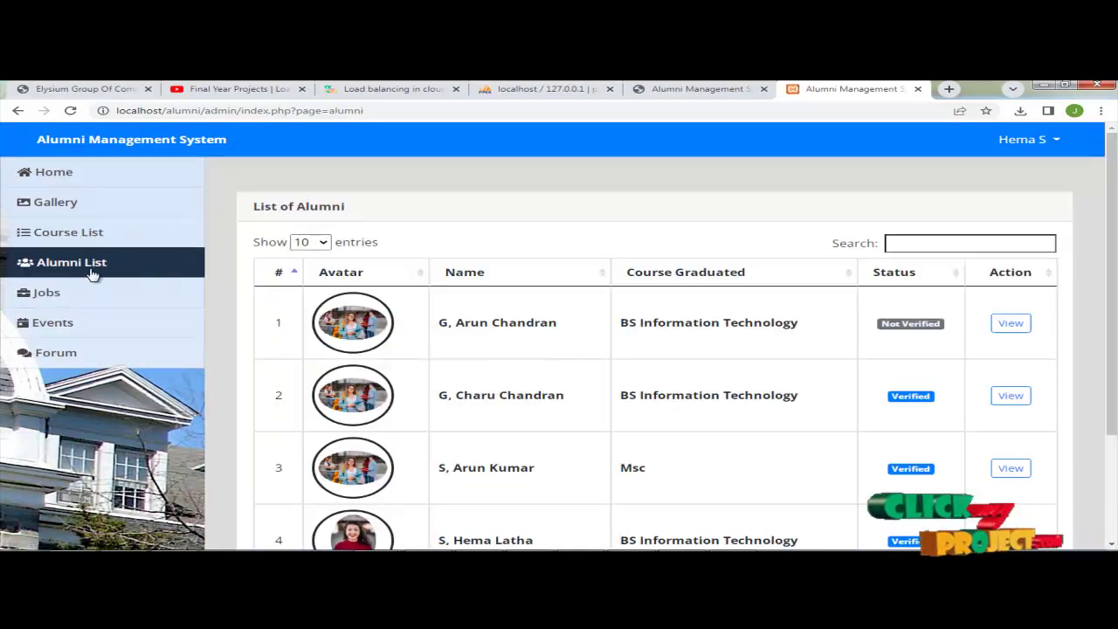
Step: Browse the alumni table and posted jobs, ending on the List of Events
{"action": "scroll", "coordinate": [867, 349], "scroll_direction": "down", "scroll_amount": 2}
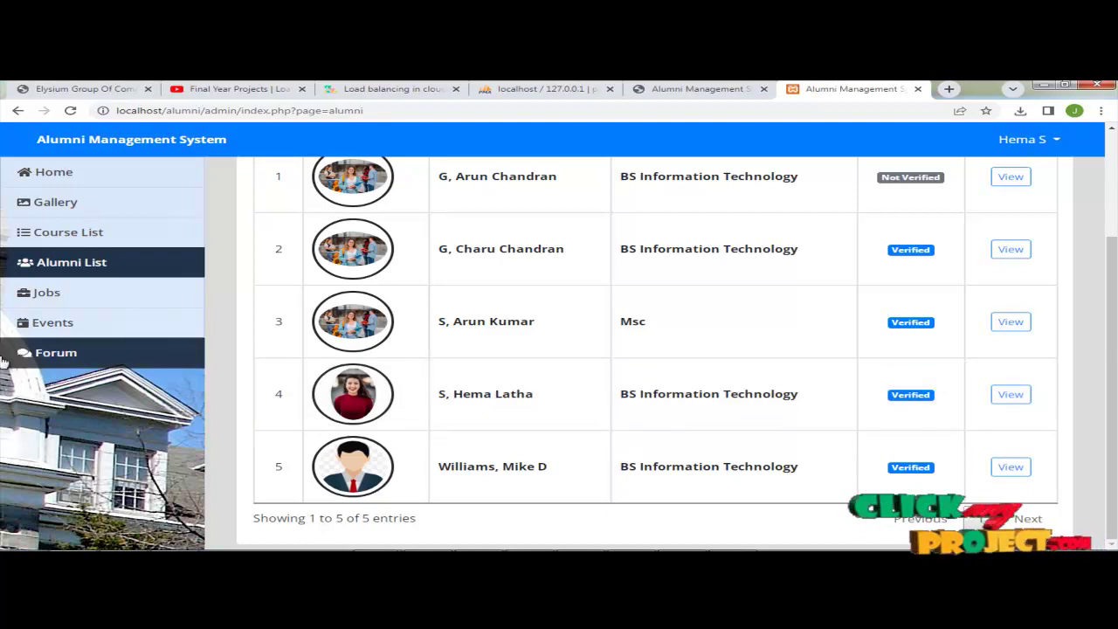
{"action": "left_click", "coordinate": [51, 306]}
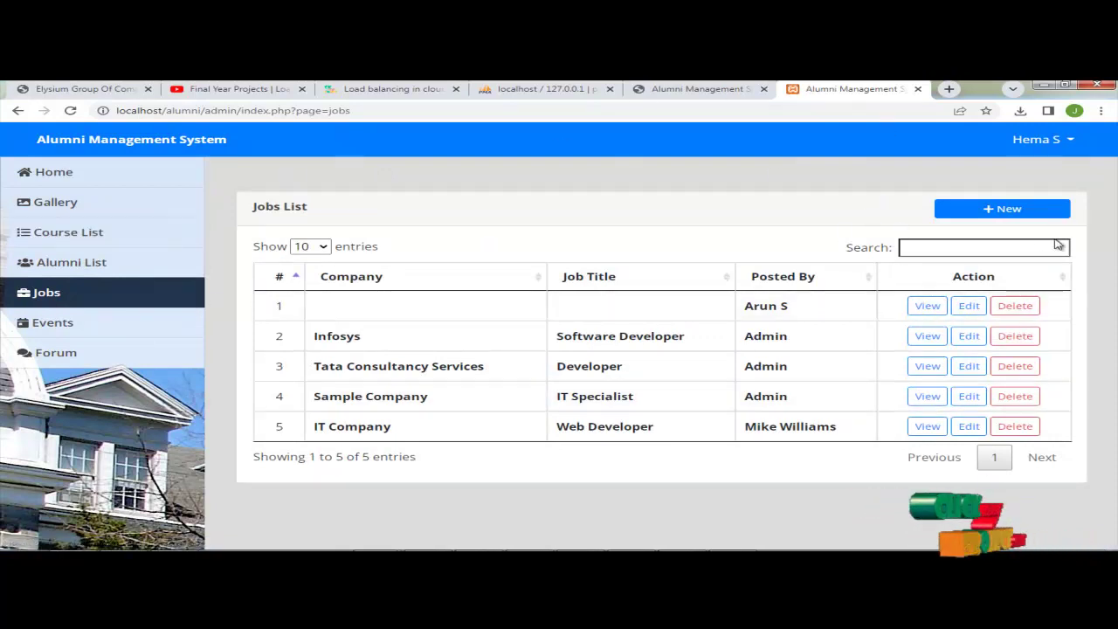
{"action": "left_click", "coordinate": [88, 335]}
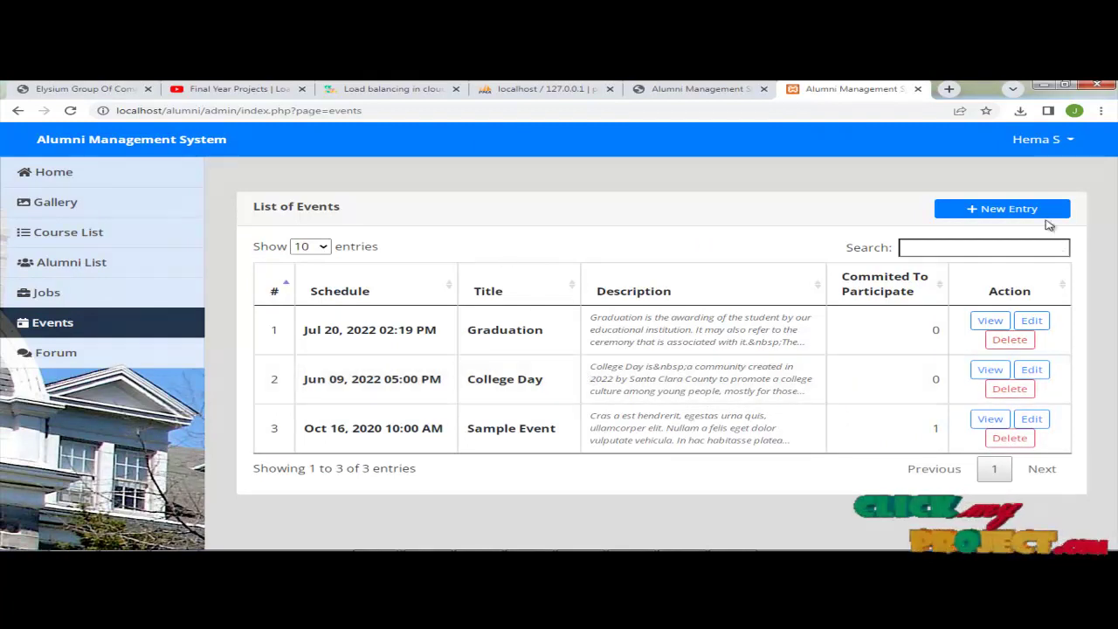
Step: Create the College Day event for Jul 21, 2022 03:43 PM with a banner, then visit Forum
{"action": "left_click", "coordinate": [1031, 210]}
{"action": "left_click", "coordinate": [307, 200]}
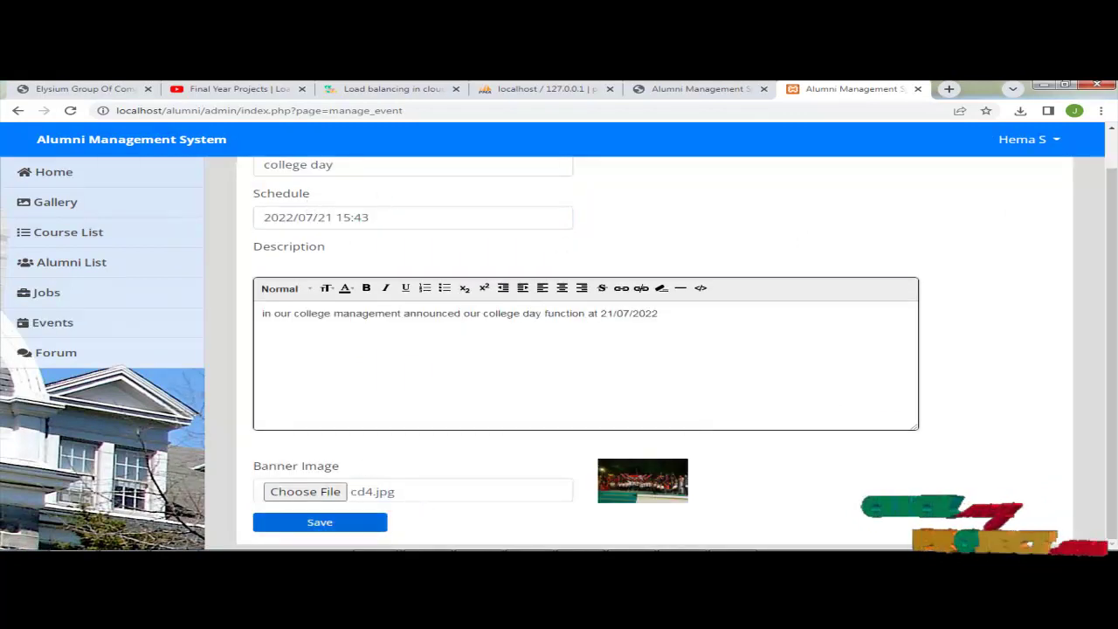
{"action": "left_click", "coordinate": [320, 522]}
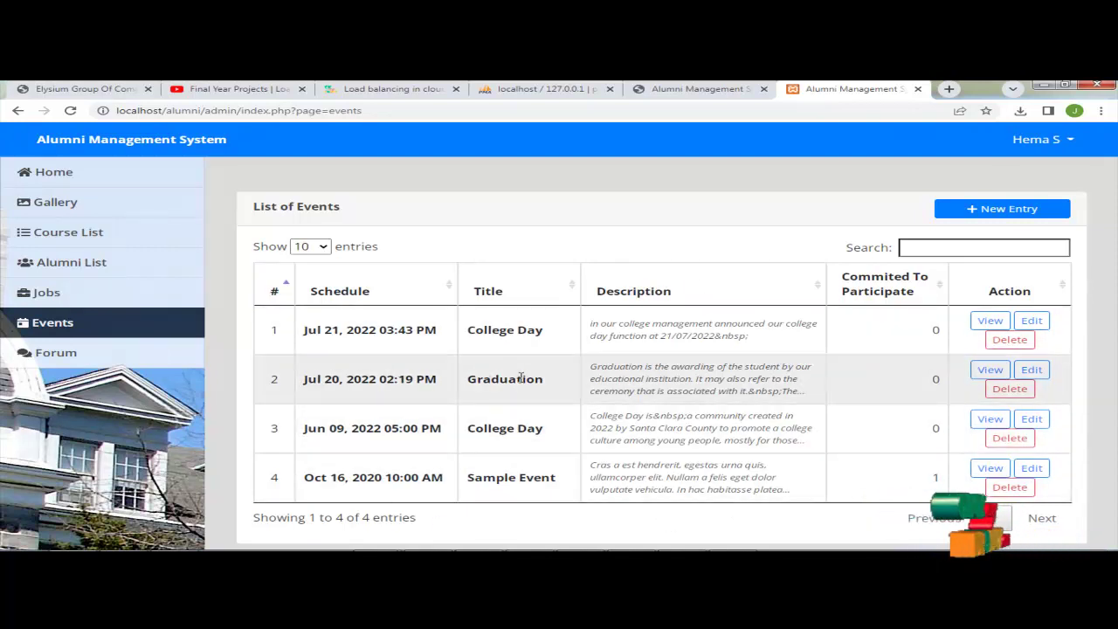
{"action": "left_click", "coordinate": [117, 360]}
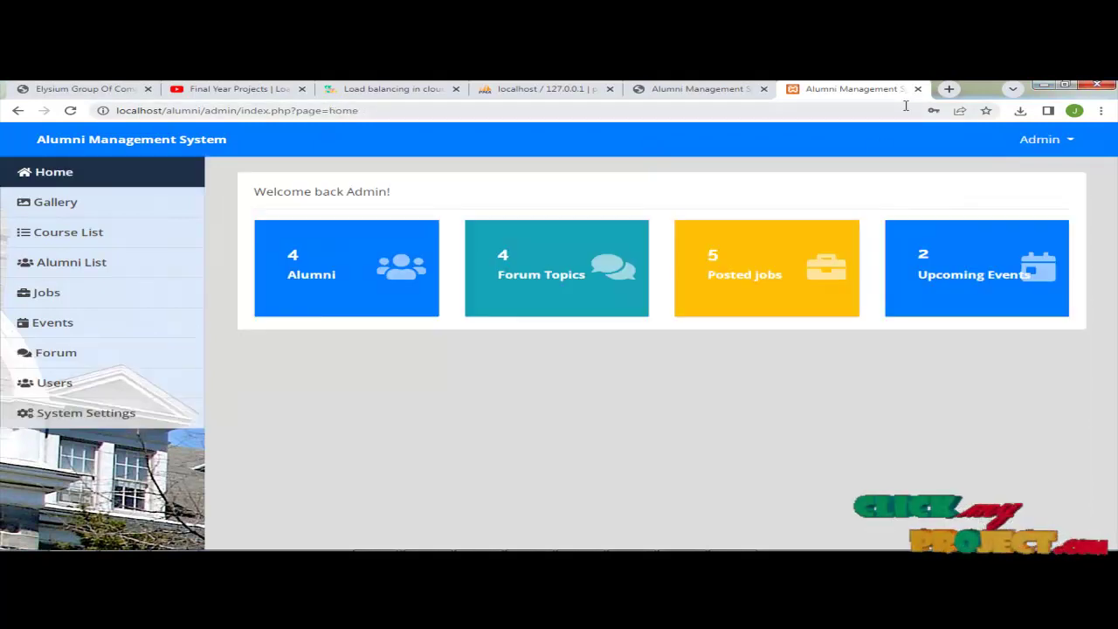
Step: Review the six user accounts and the Admin row's actions, then go to System Settings
{"action": "left_click", "coordinate": [112, 393]}
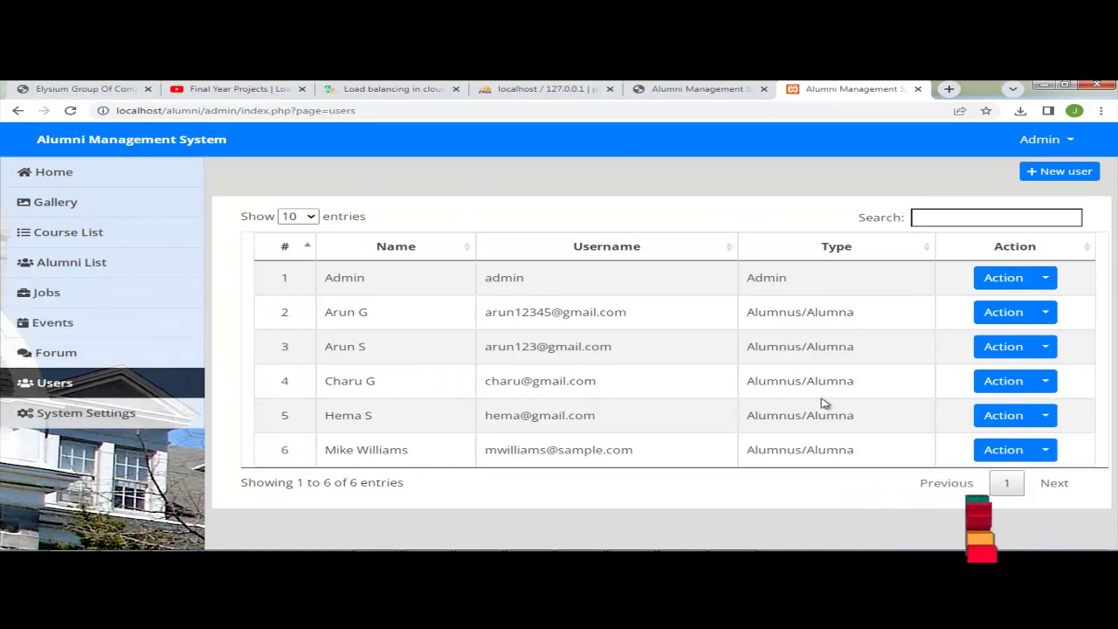
{"action": "left_click", "coordinate": [1045, 278]}
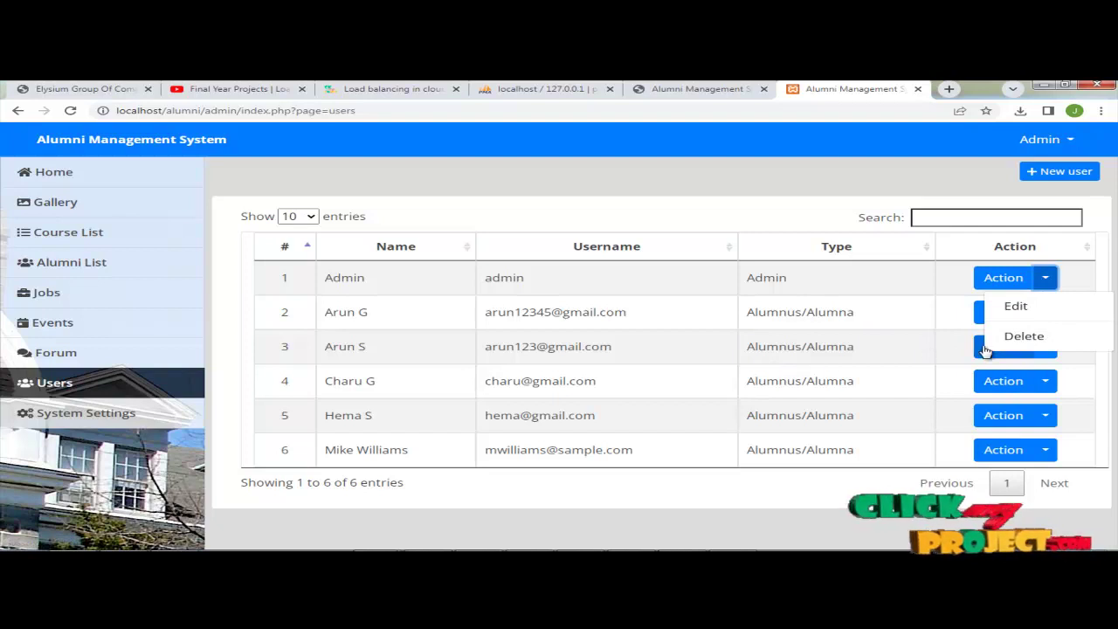
{"action": "left_click", "coordinate": [739, 385]}
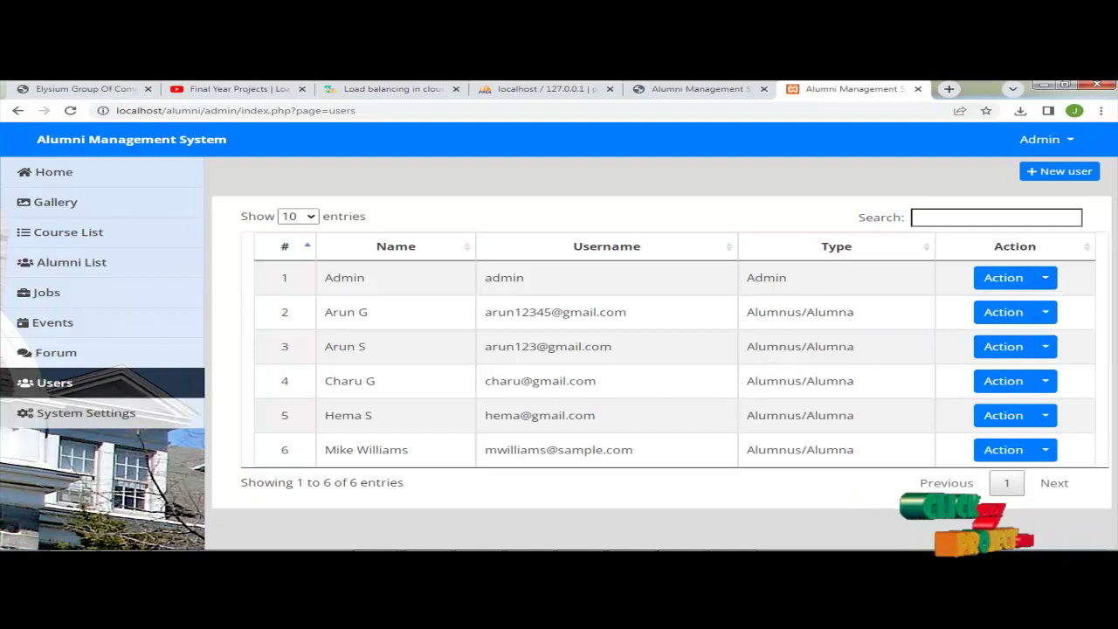
{"action": "left_click", "coordinate": [175, 423]}
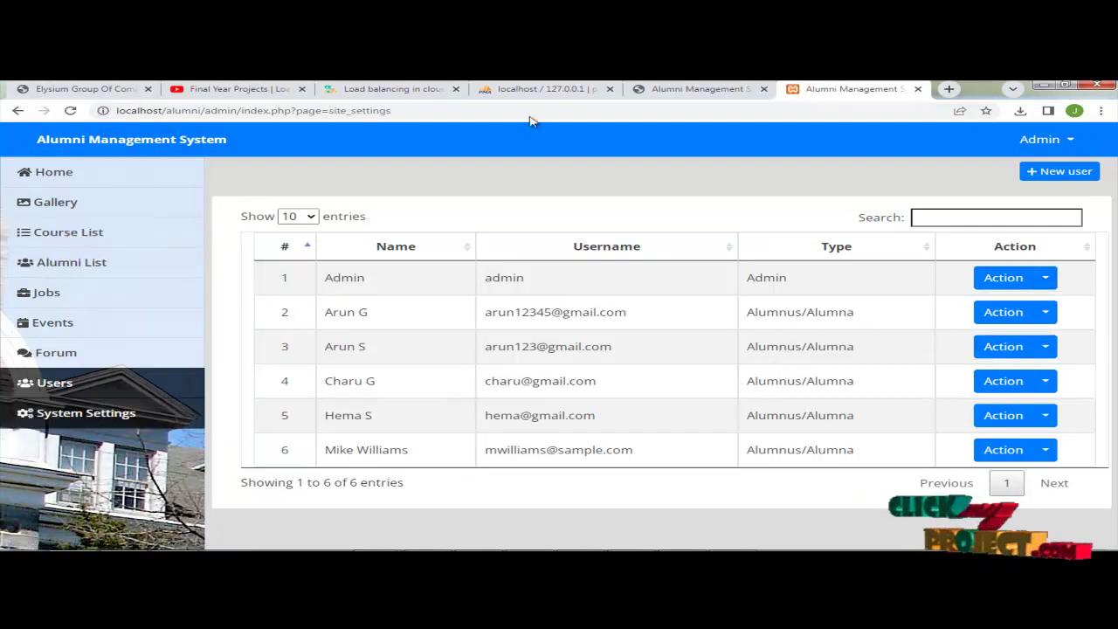